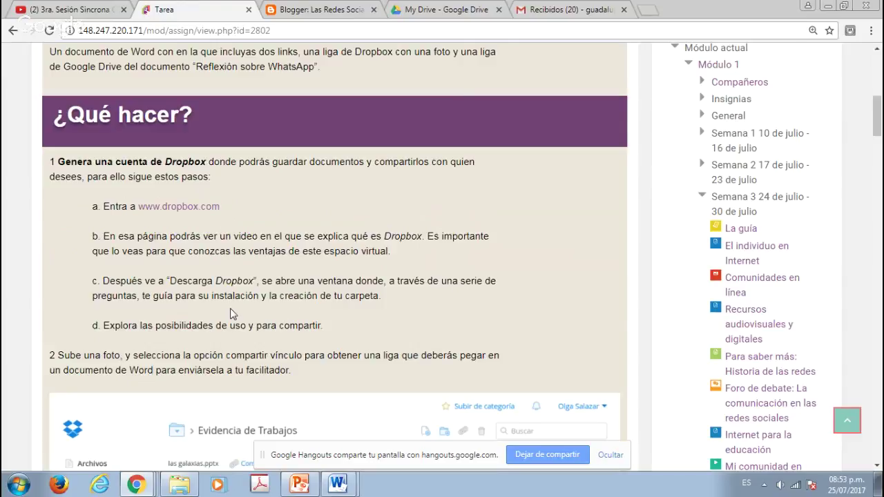
pyautogui.scroll(-1, 230, 316)
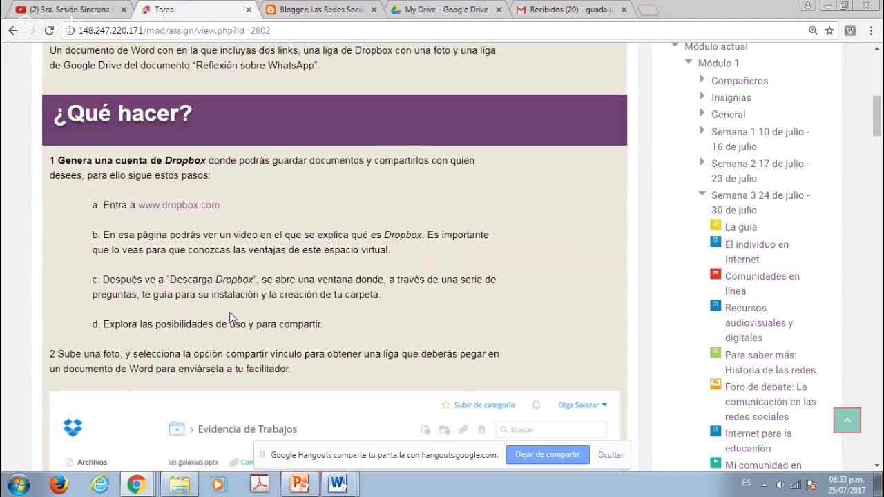
pyautogui.scroll(-1, 231, 318)
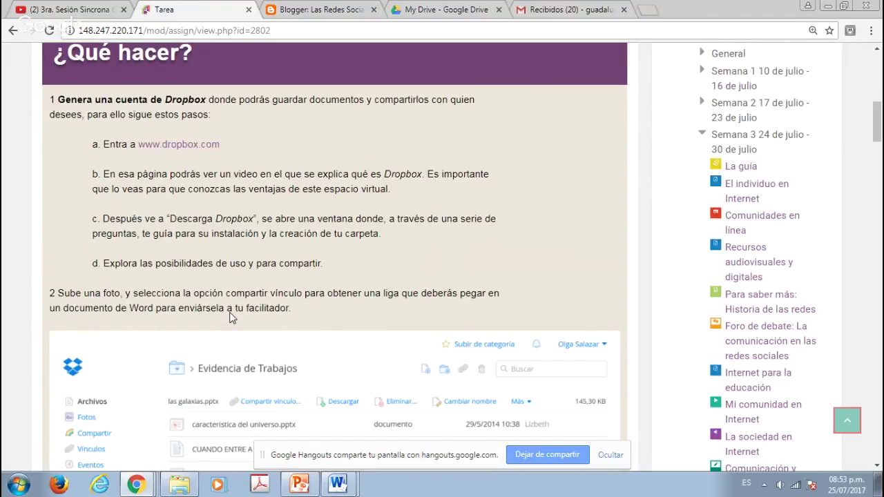
pyautogui.scroll(-1, 232, 317)
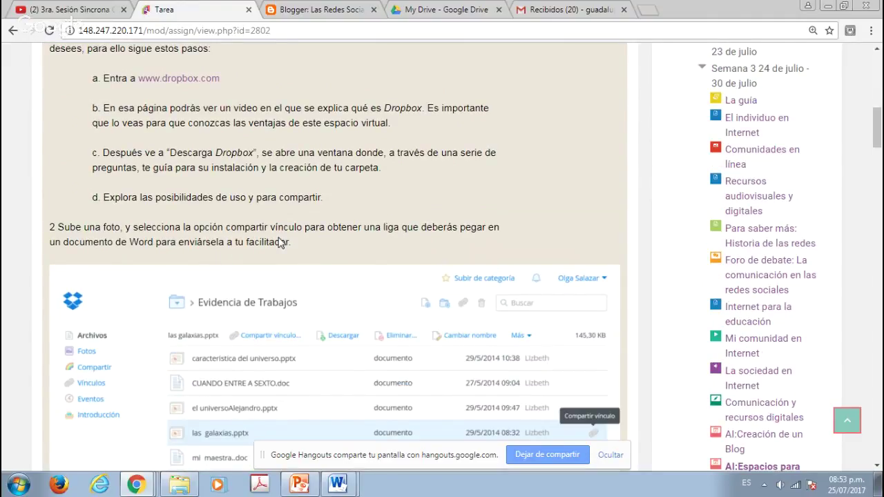
pyautogui.scroll(1, 283, 276)
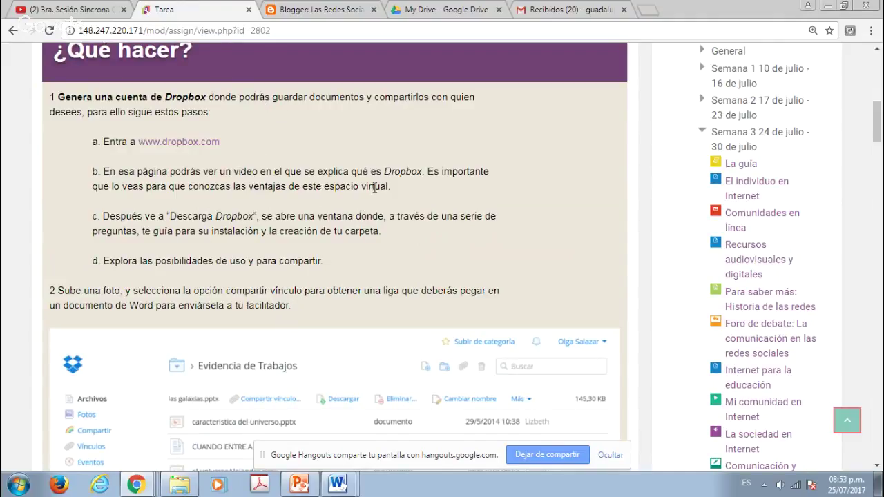
pyautogui.scroll(-1, 377, 186)
# - Open a new Chrome tab and close the Blogger page, confirming Salir
pyautogui.hotkey('ctrl', 't')
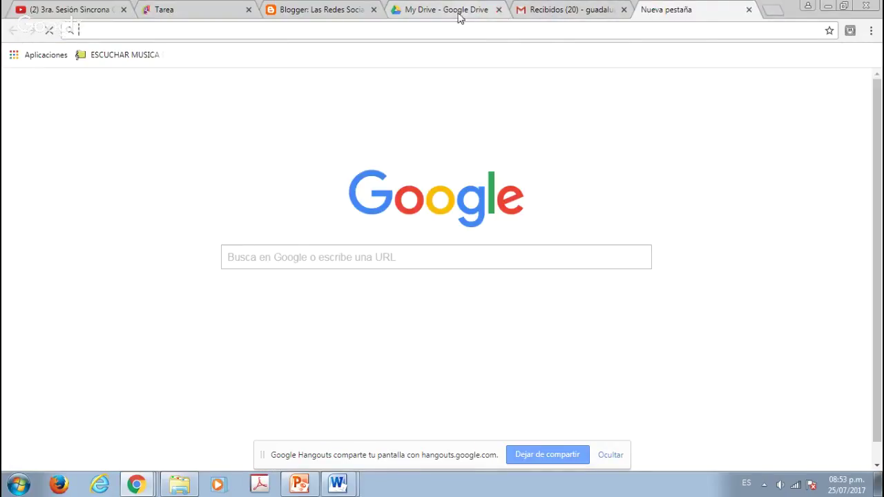
pyautogui.click(374, 10)
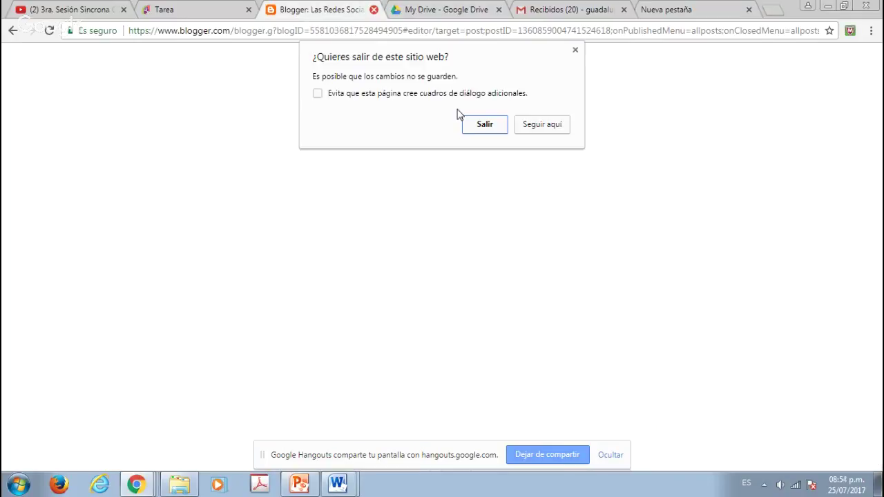
pyautogui.click(484, 124)
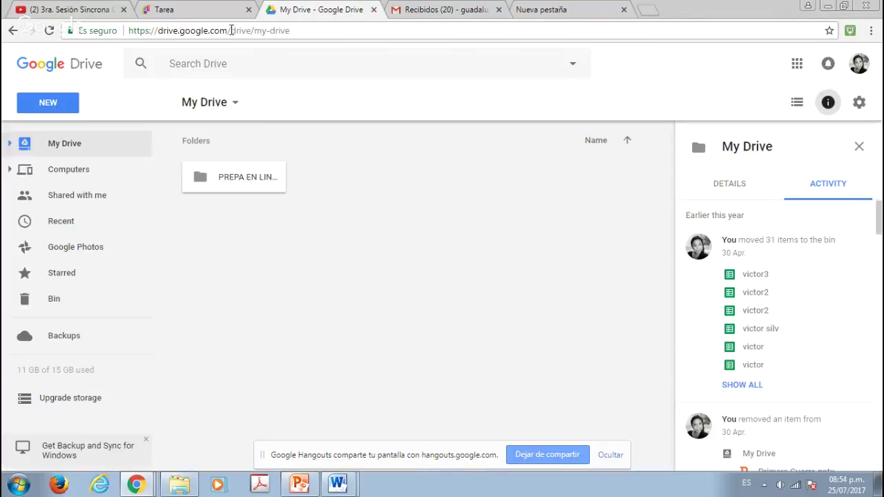
pyautogui.click(596, 18)
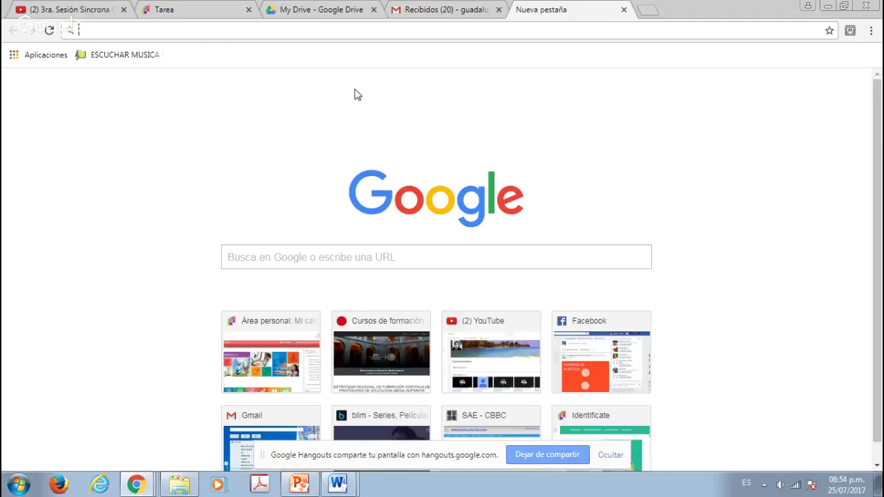
pyautogui.write('www')
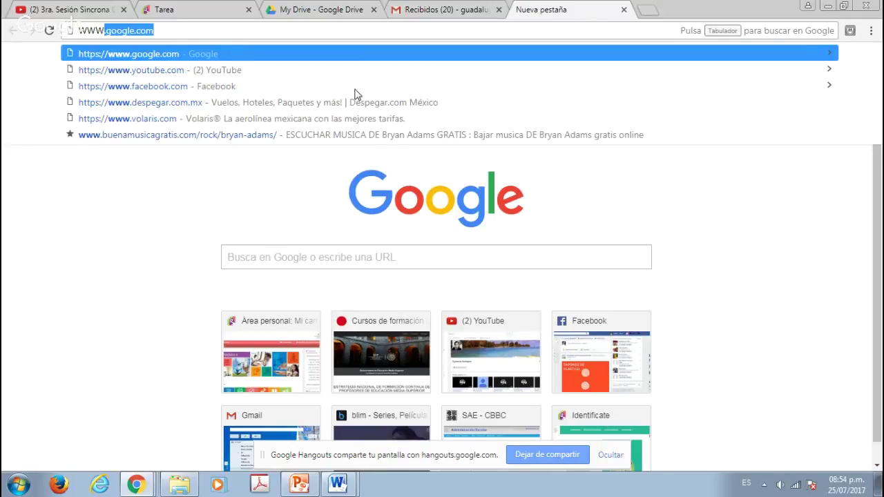
pyautogui.press('BackSpace')
pyautogui.press('BackSpace')
pyautogui.press('BackSpace')
pyautogui.press('BackSpace')
pyautogui.write('www')
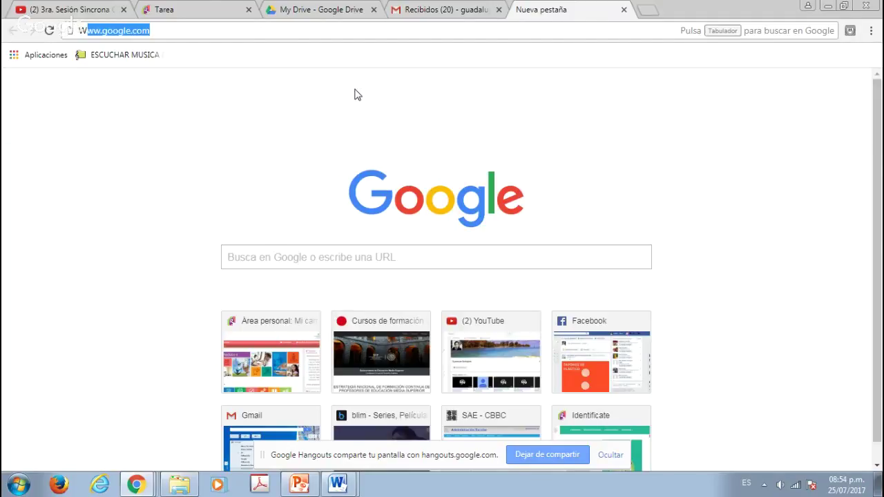
pyautogui.press('BackSpace')
pyautogui.press('BackSpace')
pyautogui.press('BackSpace')
pyautogui.press('BackSpace')
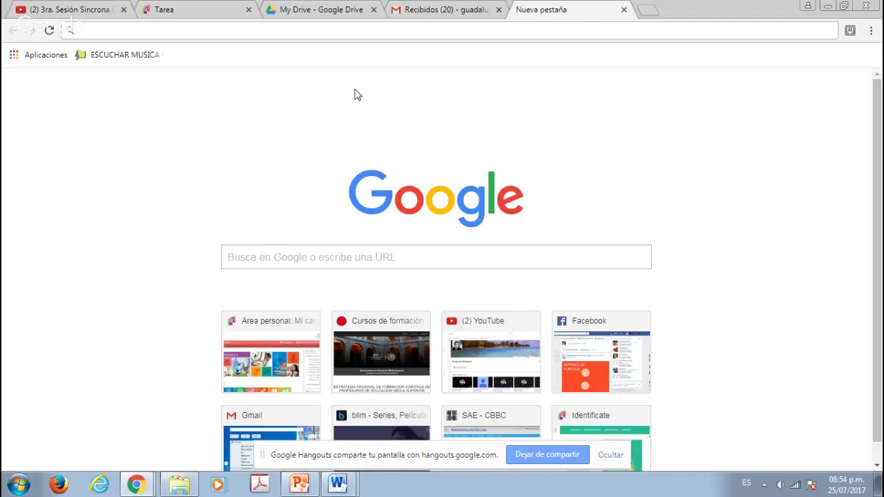
pyautogui.write('www')
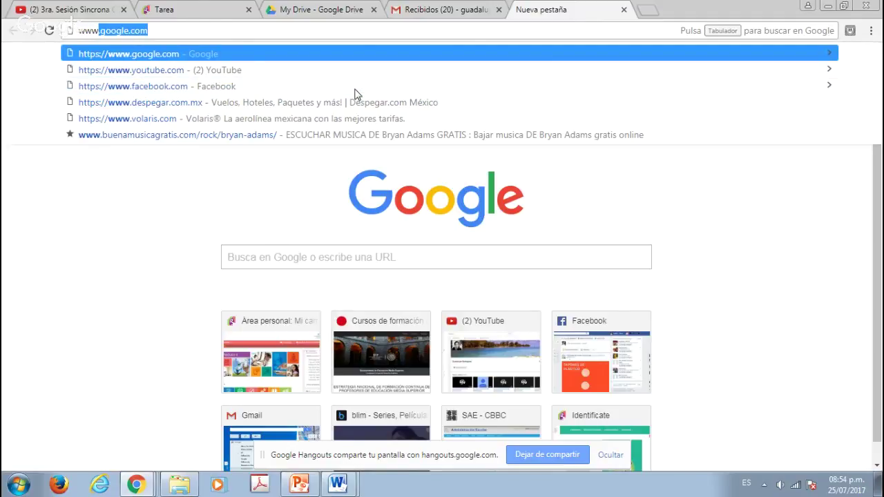
pyautogui.write('.dr')
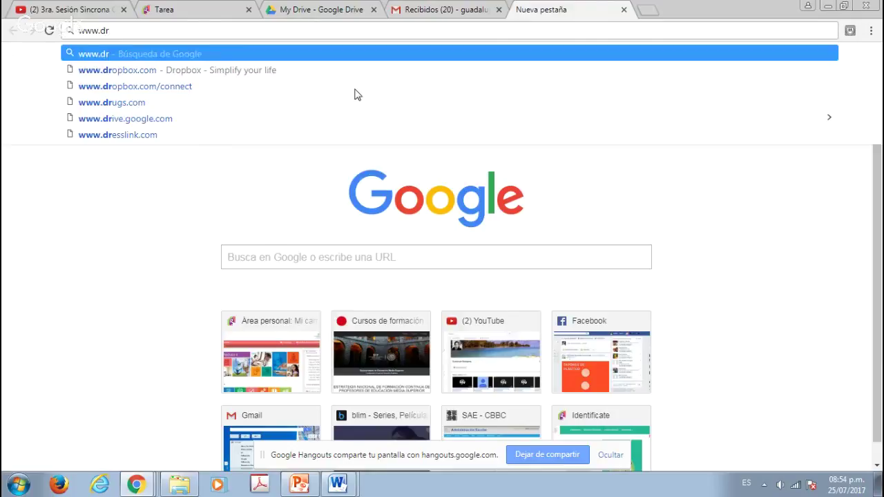
pyautogui.click(256, 70)
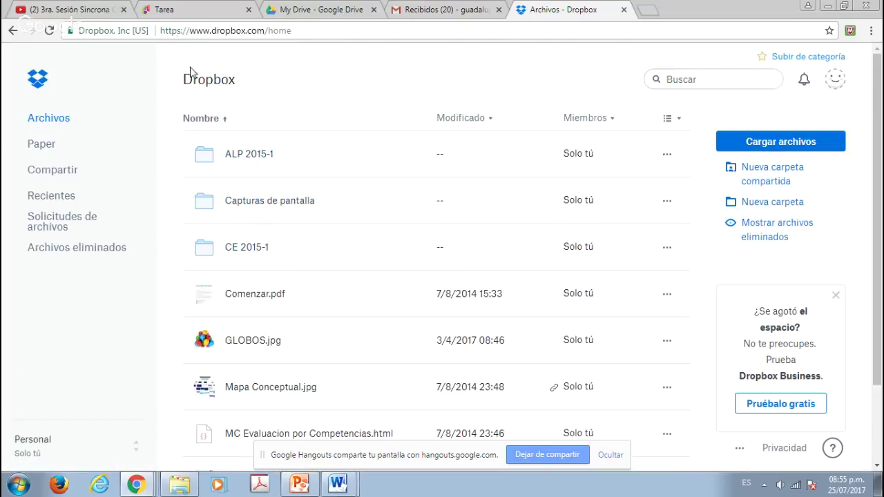
# - Return to the Moodle assignment page after glancing at the Dropbox tab and the system tray
pyautogui.click(200, 14)
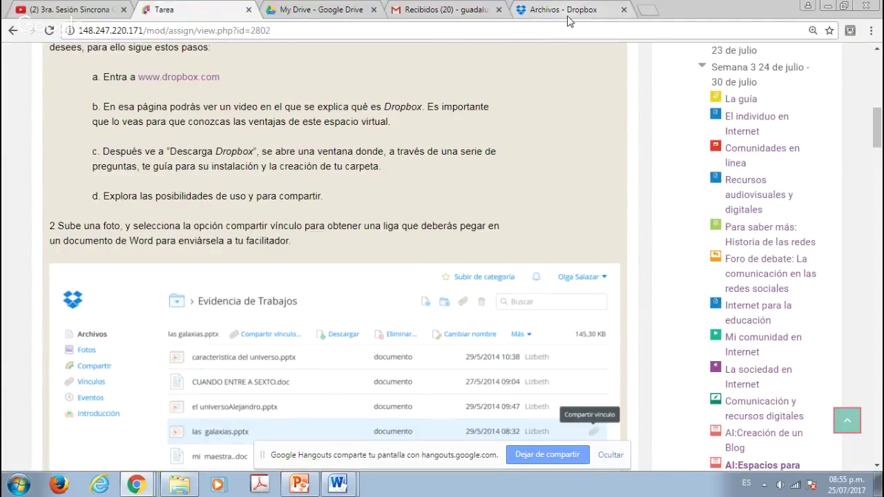
pyautogui.click(569, 16)
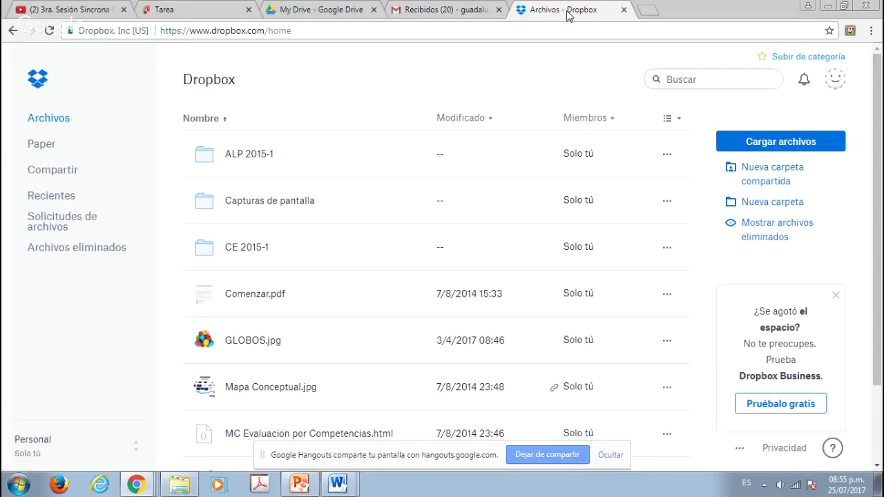
pyautogui.click(199, 10)
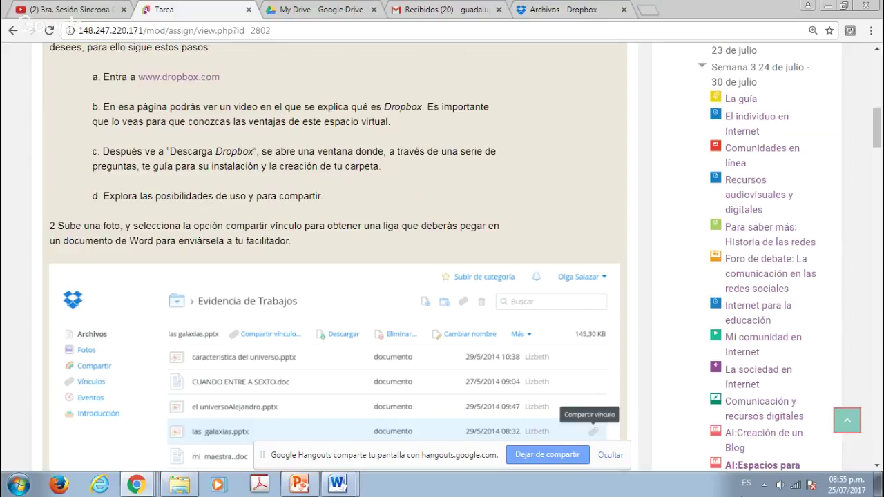
pyautogui.click(765, 485)
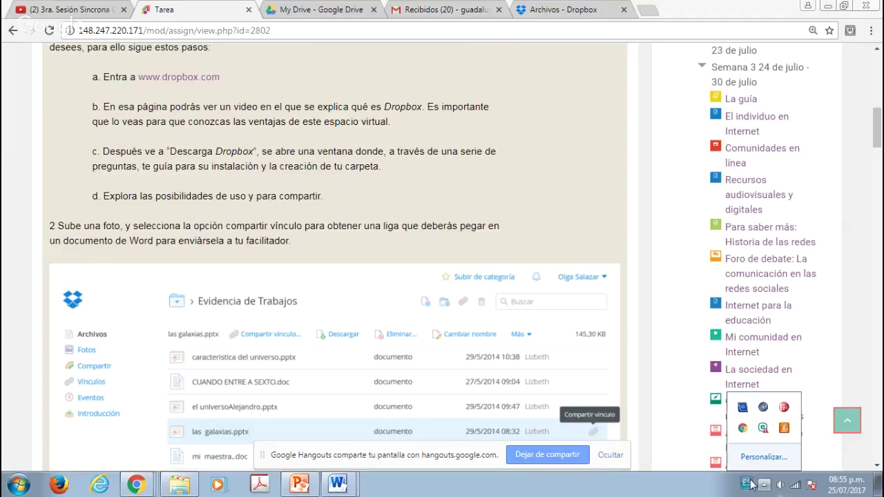
pyautogui.click(423, 151)
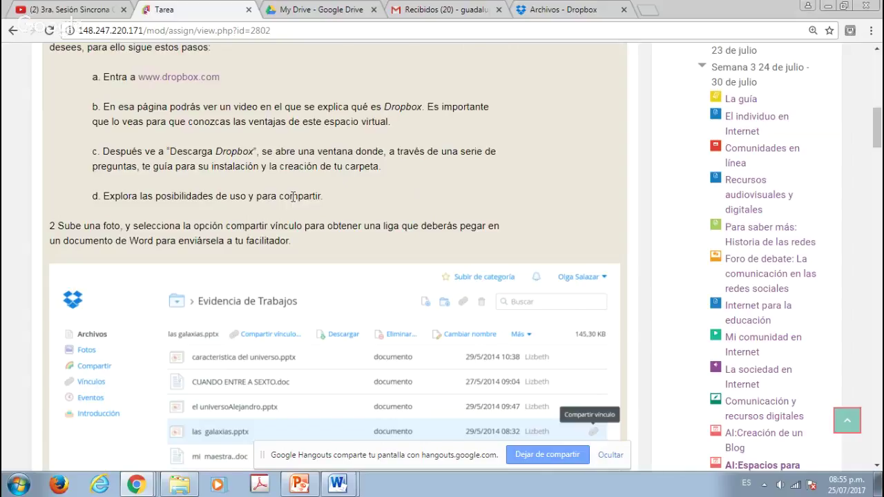
# - Reread the step 2 instructions on uploading a photo and sharing its link, then return to Dropbox
pyautogui.scroll(-1, 293, 197)
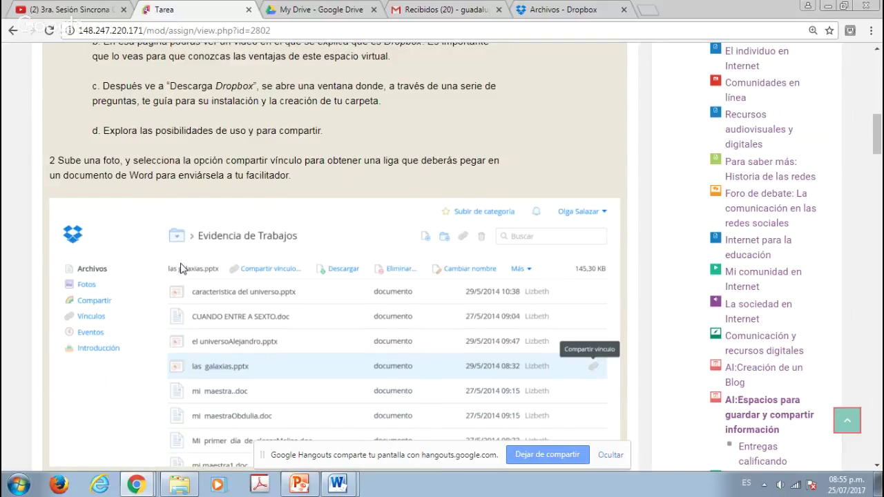
pyautogui.scroll(-1, 173, 249)
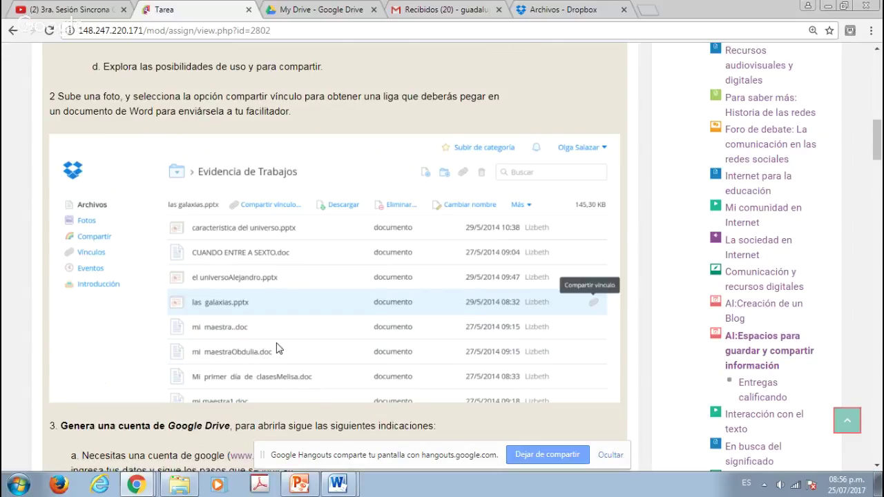
pyautogui.scroll(-1, 278, 349)
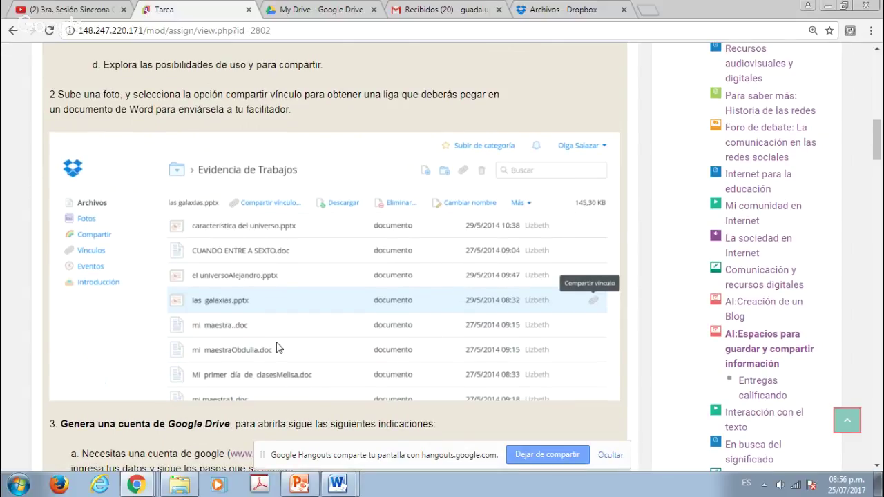
pyautogui.scroll(-2, 279, 349)
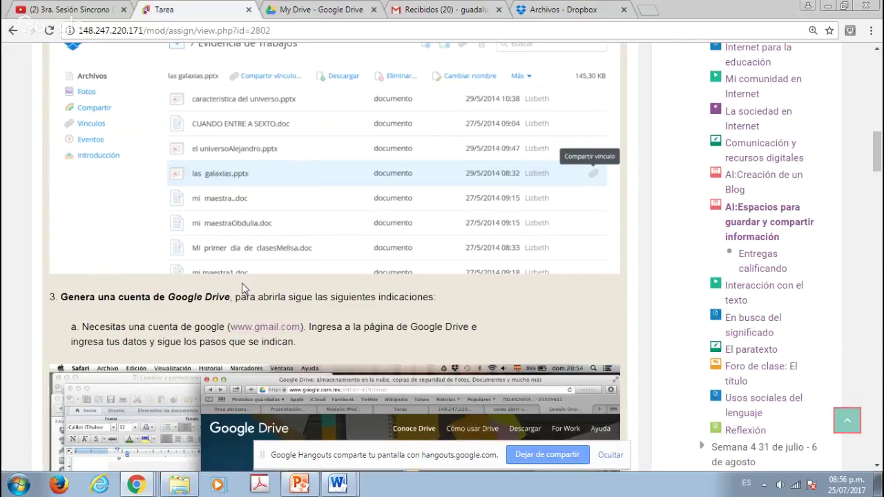
pyautogui.scroll(1, 242, 289)
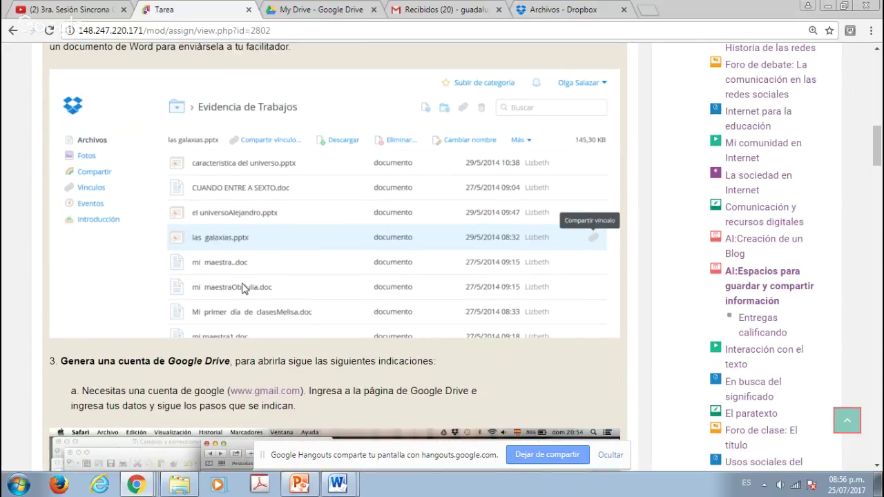
pyautogui.click(596, 14)
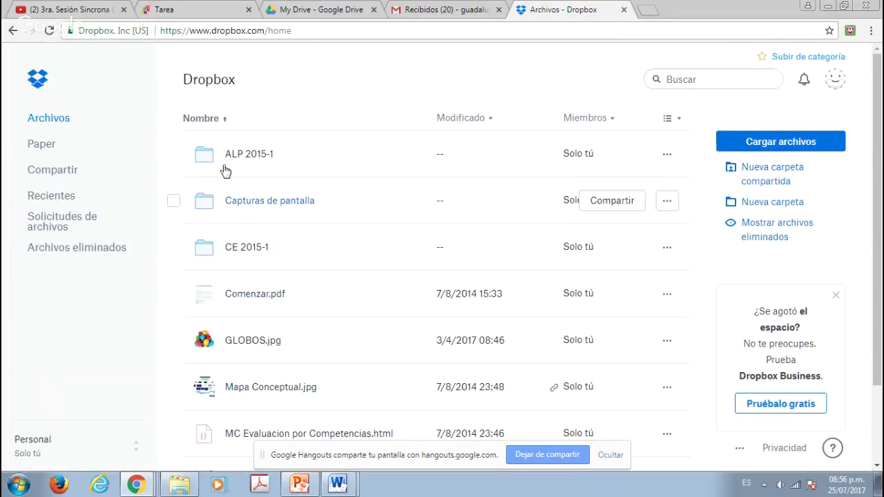
# - Refresh the Dropbox Archivos list, open a blank Chrome tab, and open Explorer on M1C1G11-044
pyautogui.click(61, 124)
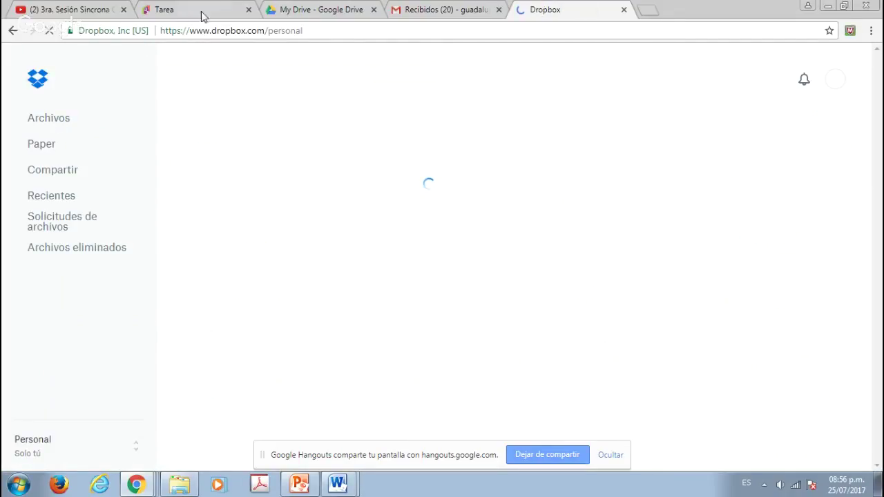
pyautogui.click(656, 11)
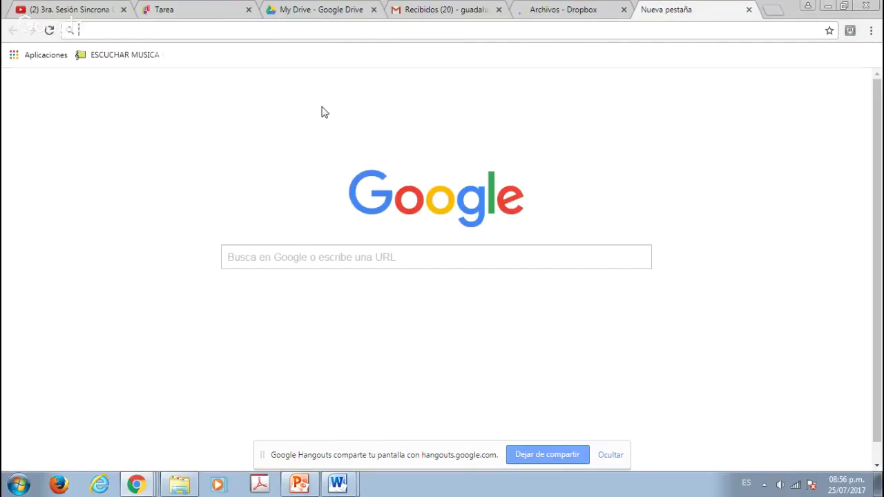
pyautogui.click(181, 485)
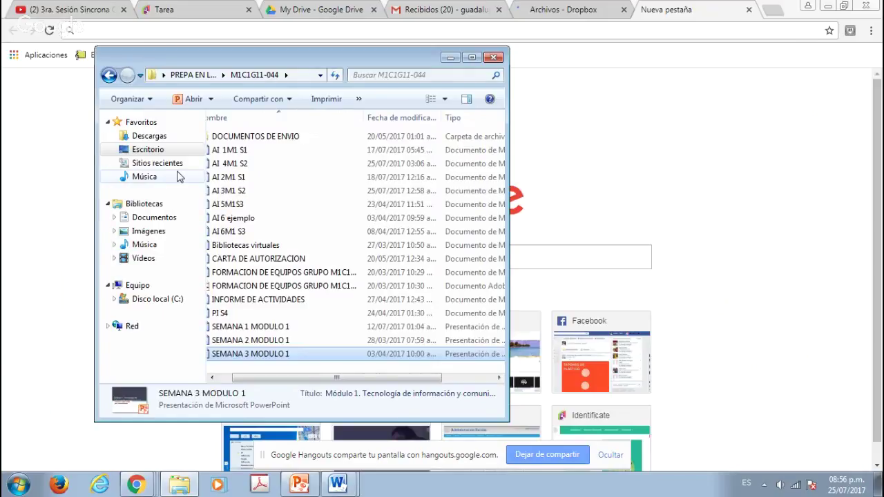
# - Drag FRESA from Explorer's Imágenes library onto the Dropbox file list to upload it
pyautogui.click(158, 232)
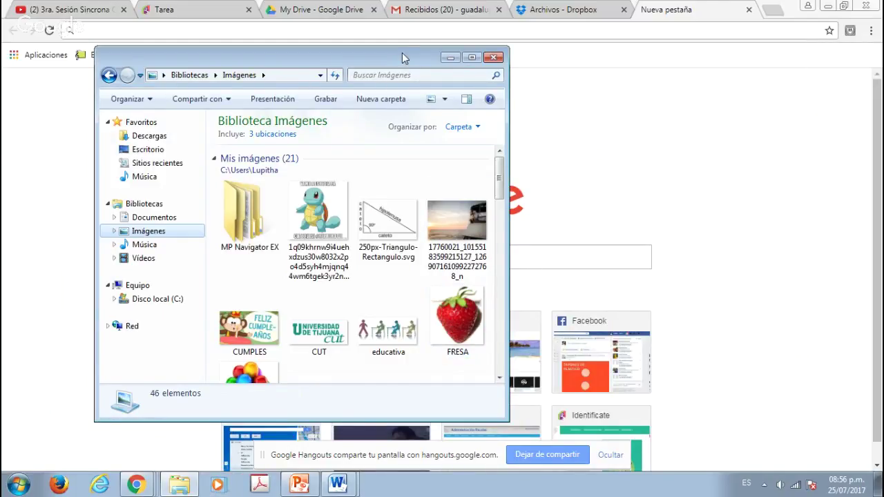
pyautogui.moveTo(404, 58); pyautogui.dragTo(760, 76)
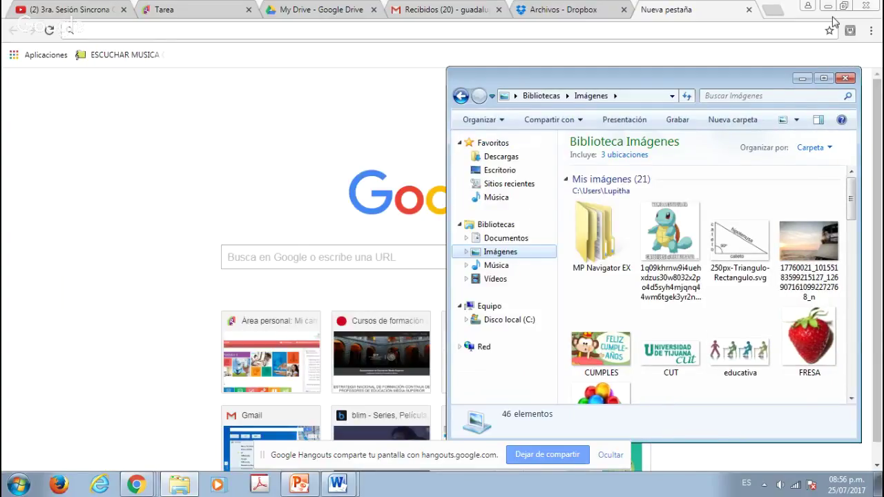
pyautogui.click(749, 9)
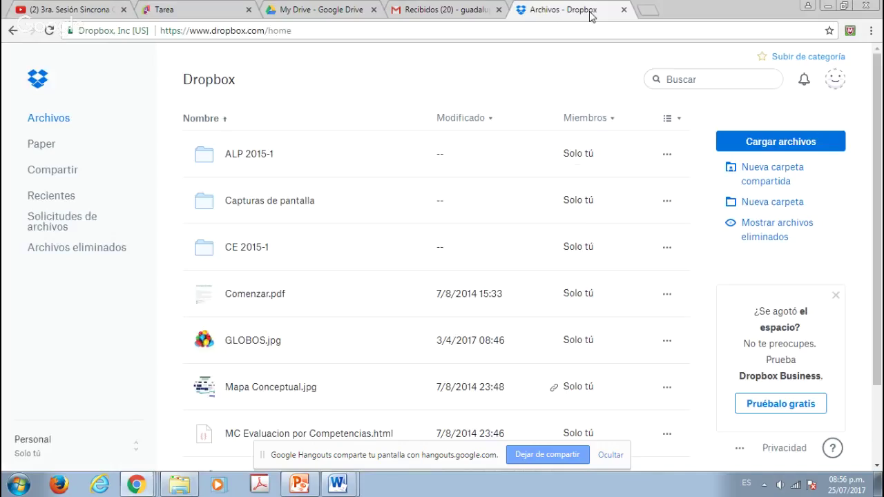
pyautogui.click(178, 487)
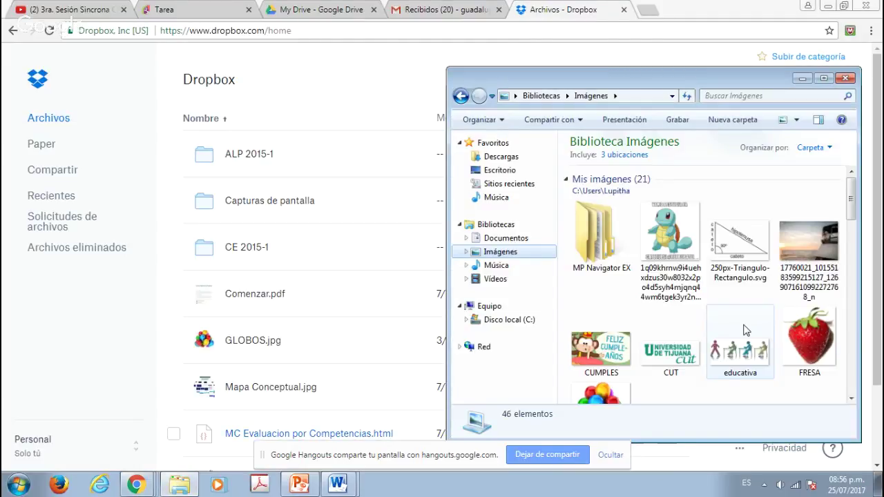
pyautogui.moveTo(808, 338); pyautogui.dragTo(283, 199)
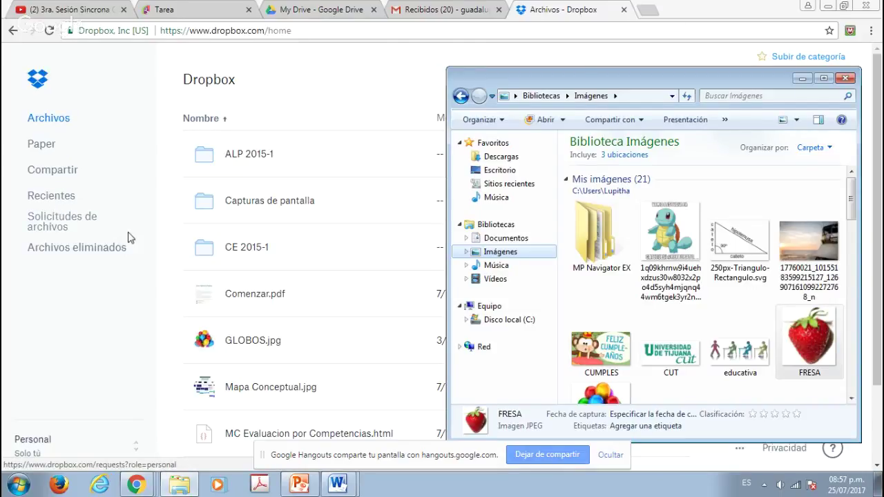
pyautogui.moveTo(812, 340); pyautogui.dragTo(266, 349)
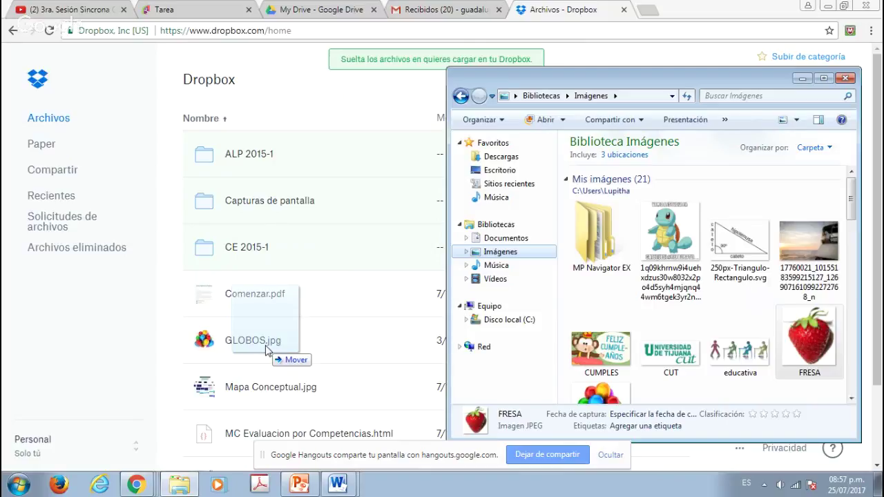
pyautogui.moveTo(269, 350); pyautogui.dragTo(268, 351)
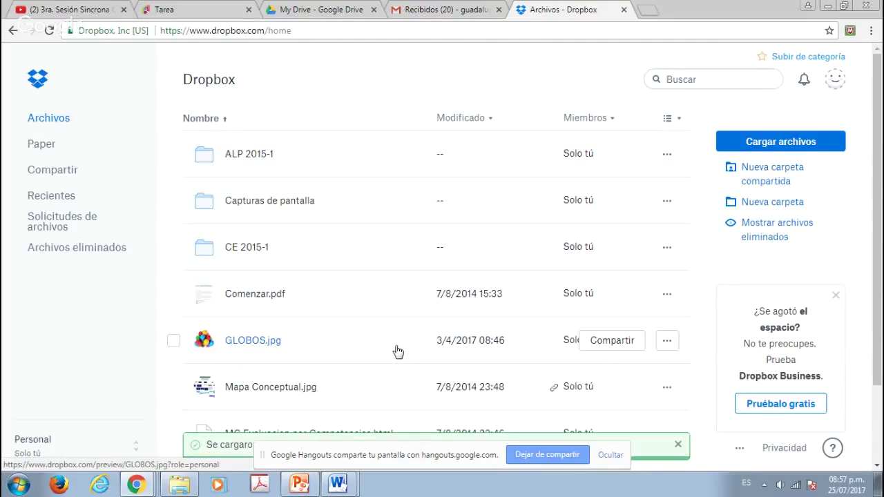
# - Create a view-only 'anyone with the link' share link for FRESA.jpg and close the dialog
pyautogui.scroll(-1, 398, 353)
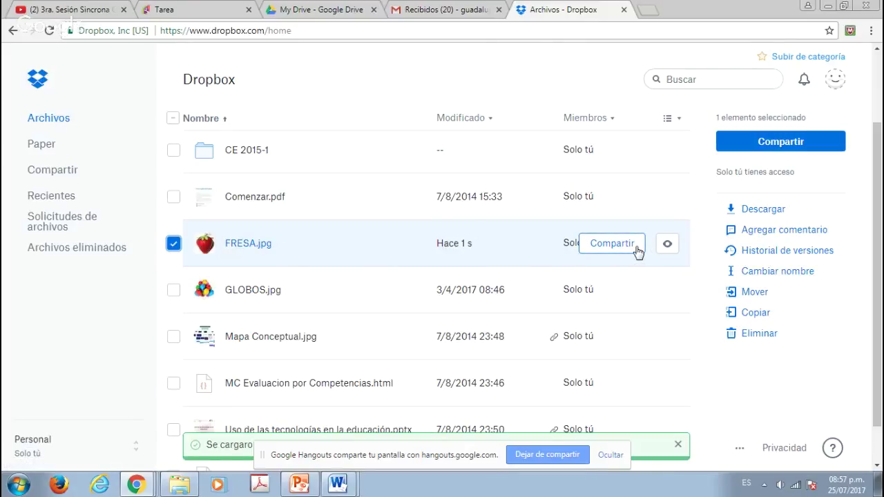
pyautogui.click(636, 249)
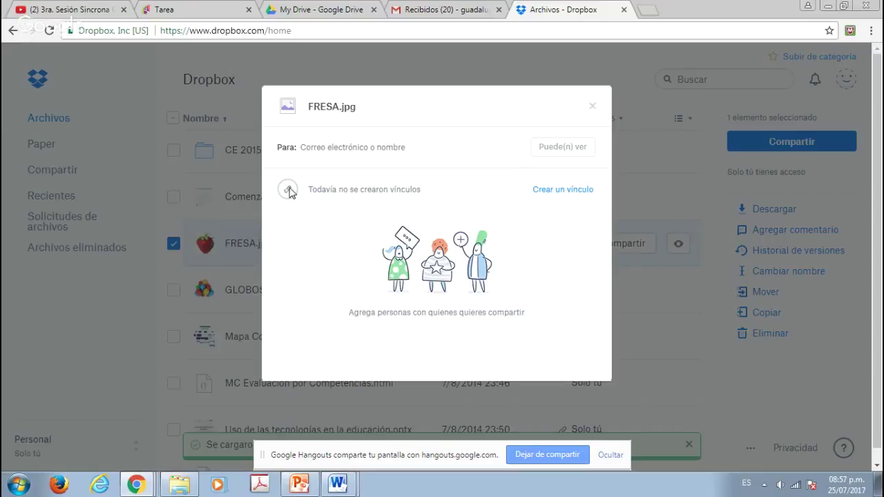
pyautogui.click(561, 148)
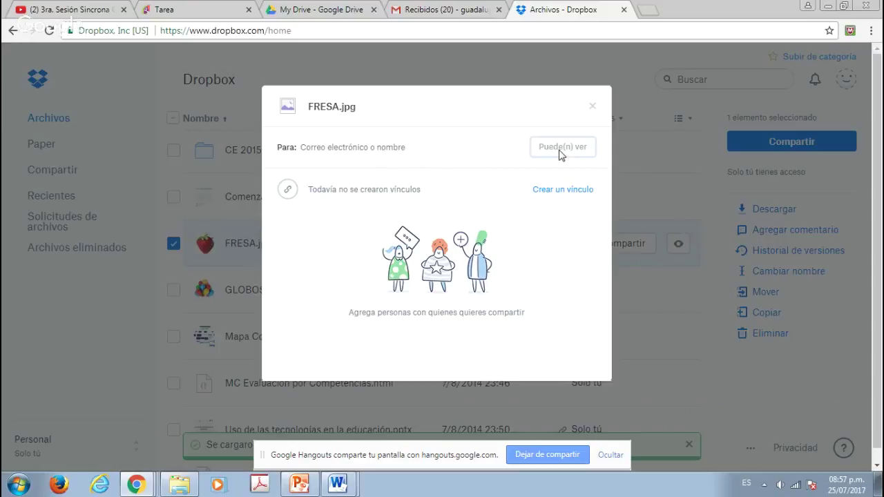
pyautogui.click(563, 190)
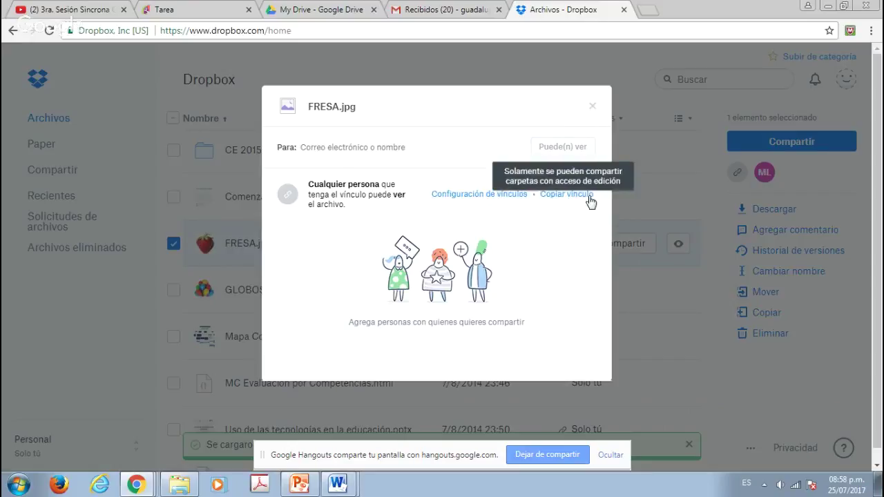
pyautogui.click(592, 107)
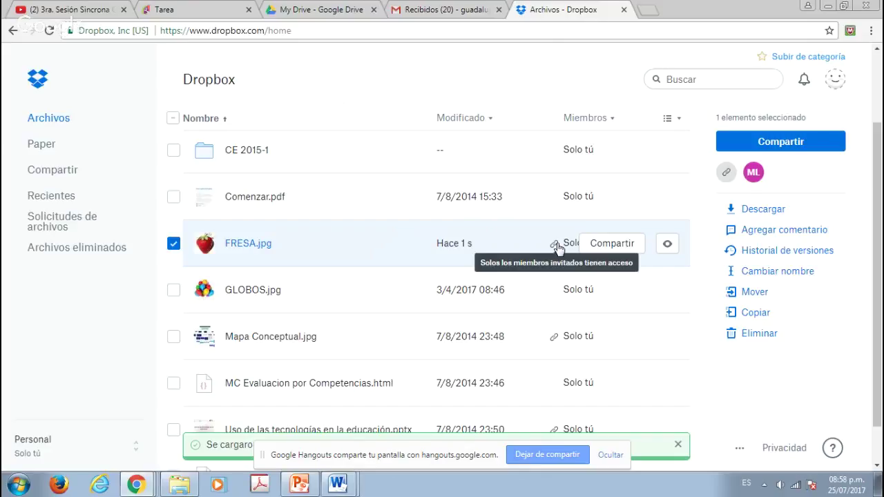
# - Preview FRESA.jpg, select its page URL, and switch to the AI 6 ejemplo Word document
pyautogui.click(668, 245)
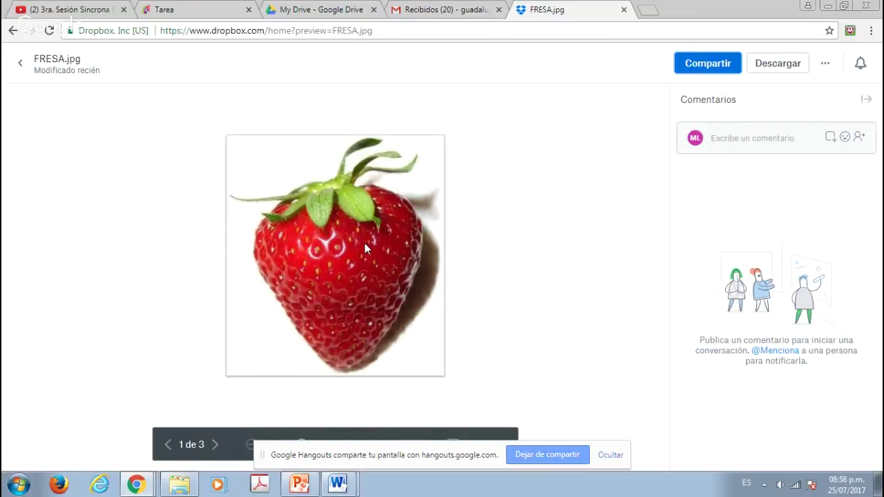
pyautogui.moveTo(401, 33); pyautogui.dragTo(157, 32)
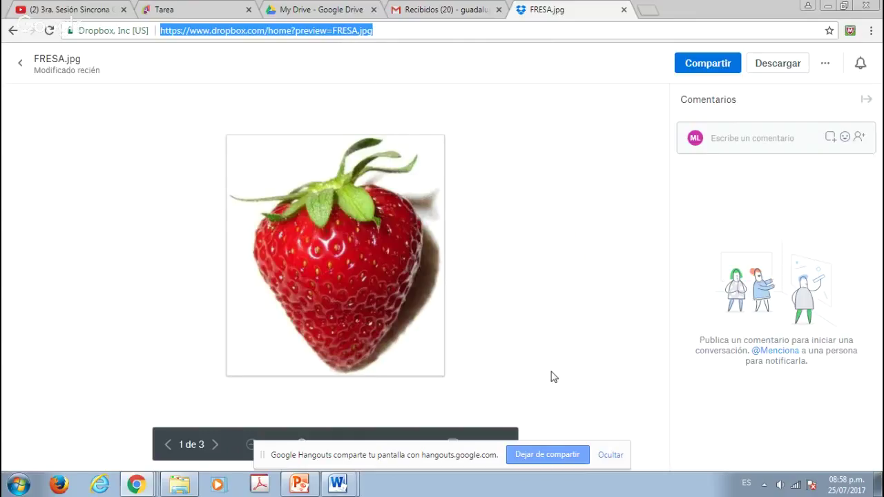
pyautogui.click(348, 485)
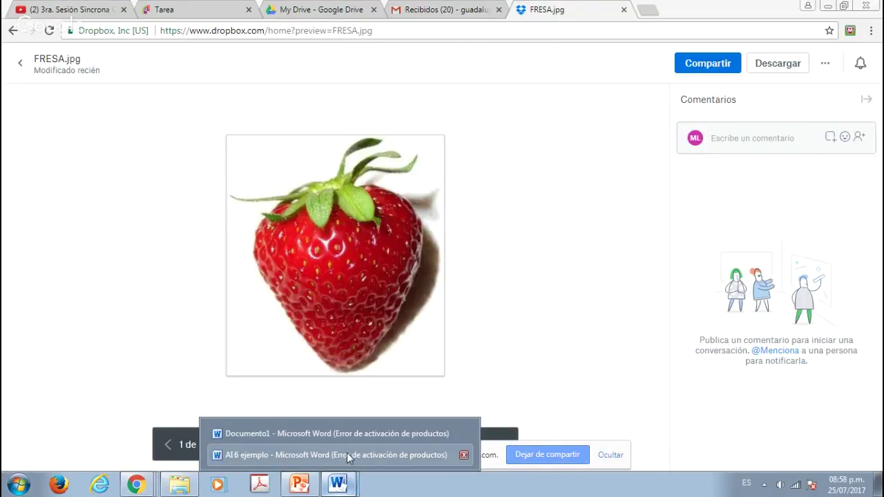
pyautogui.click(347, 454)
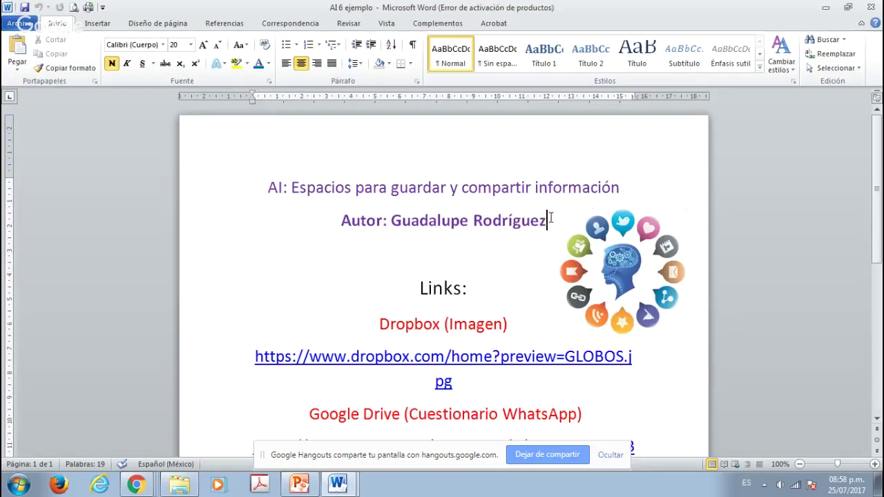
# - Delete the GLOBOS.jpg Dropbox URL under the Dropbox (Imagen) heading in the Links section
pyautogui.moveTo(547, 220); pyautogui.dragTo(411, 245)
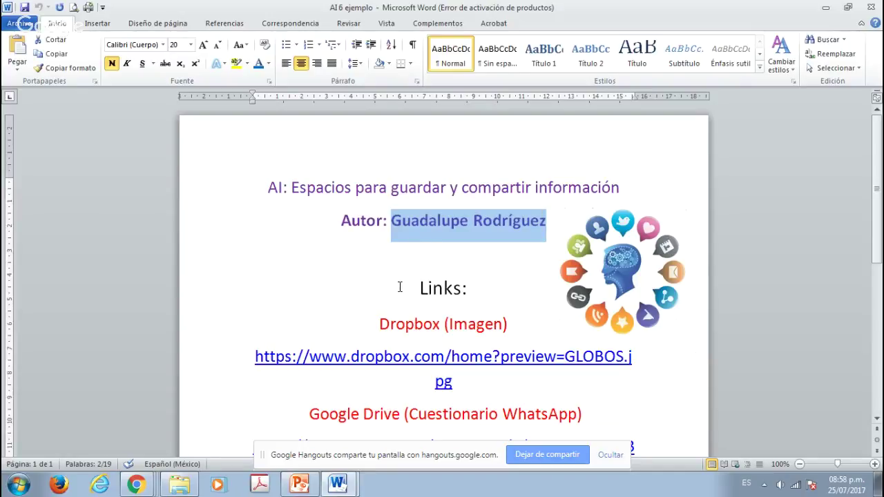
pyautogui.scroll(-1, 399, 288)
pyautogui.moveTo(417, 256); pyautogui.dragTo(512, 279)
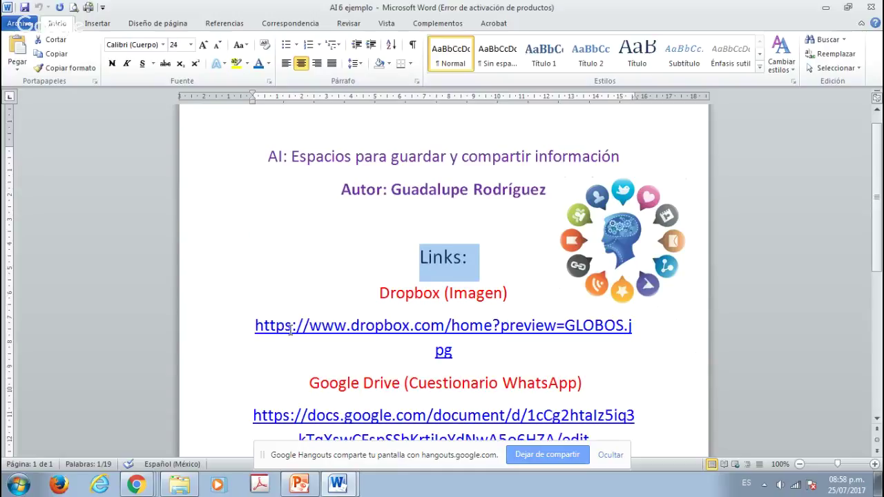
pyautogui.moveTo(255, 326); pyautogui.dragTo(484, 360)
pyautogui.press('Delete')
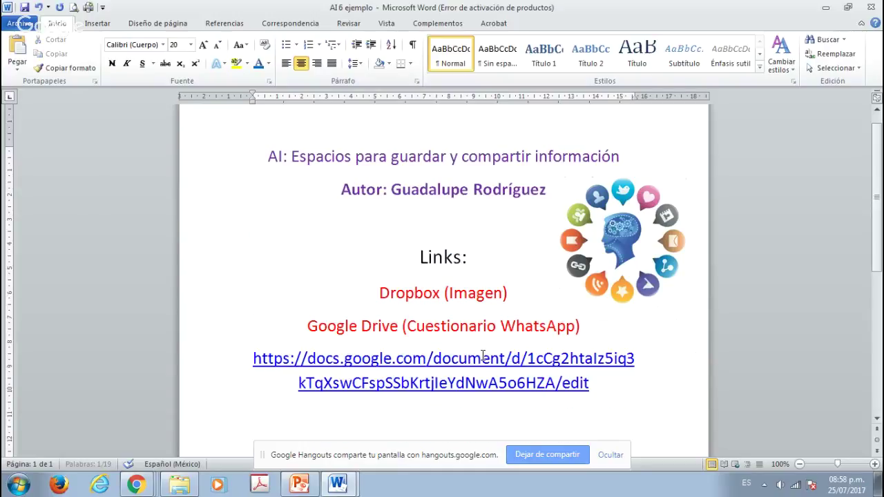
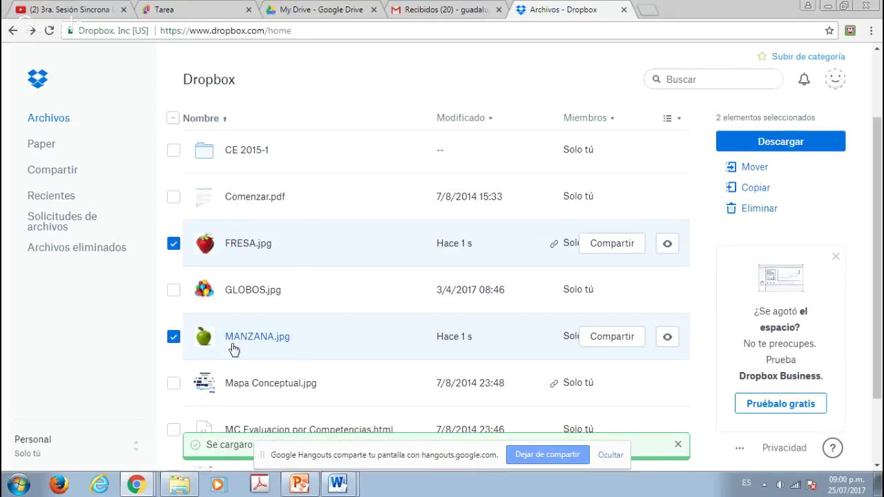
# - Create a Dropbox share link for MANZANA.jpg and copy it to the clipboard
pyautogui.click(605, 339)
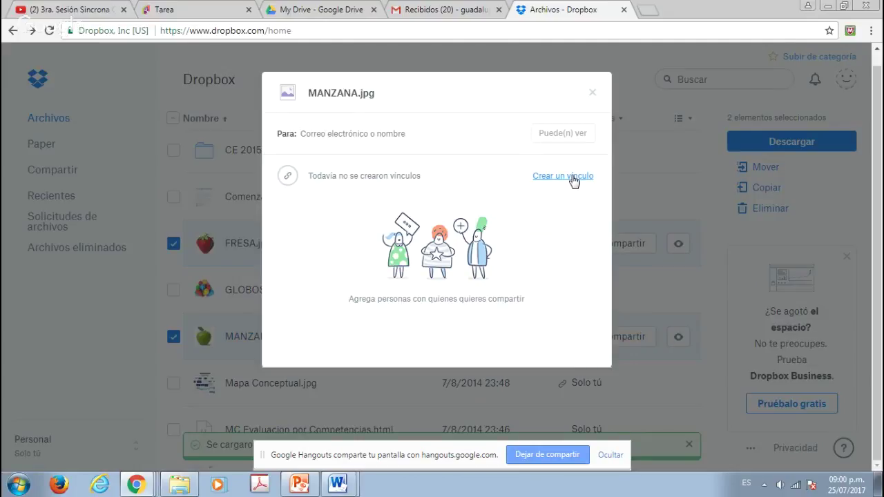
pyautogui.click(563, 177)
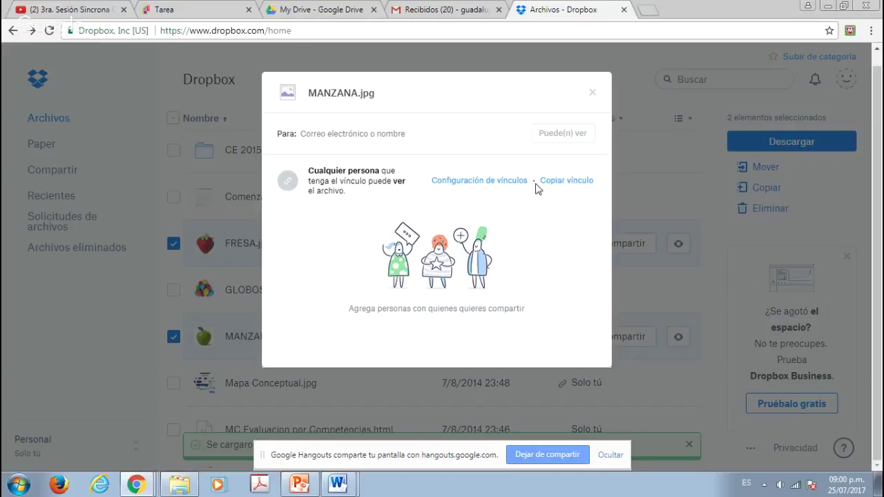
pyautogui.click(556, 182)
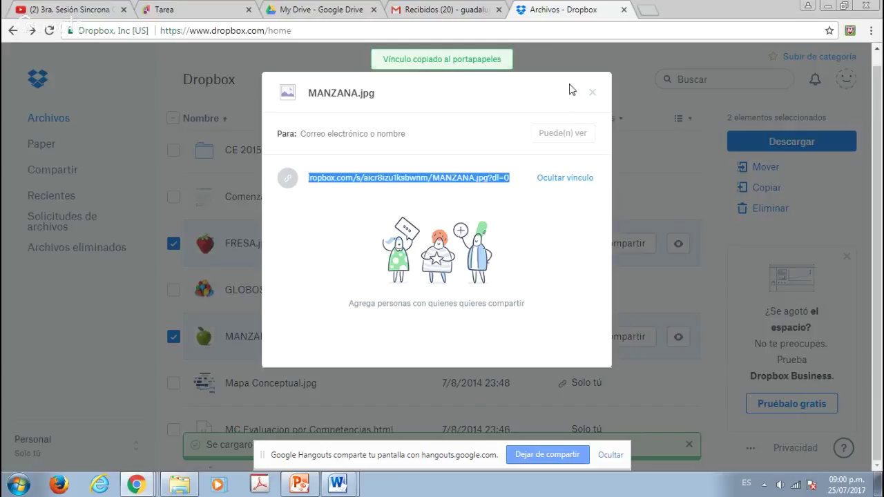
pyautogui.click(592, 94)
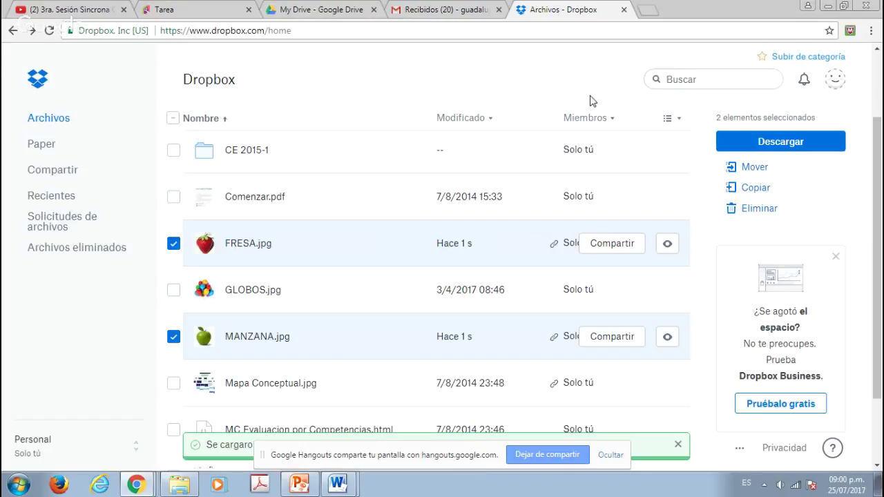
pyautogui.click(337, 484)
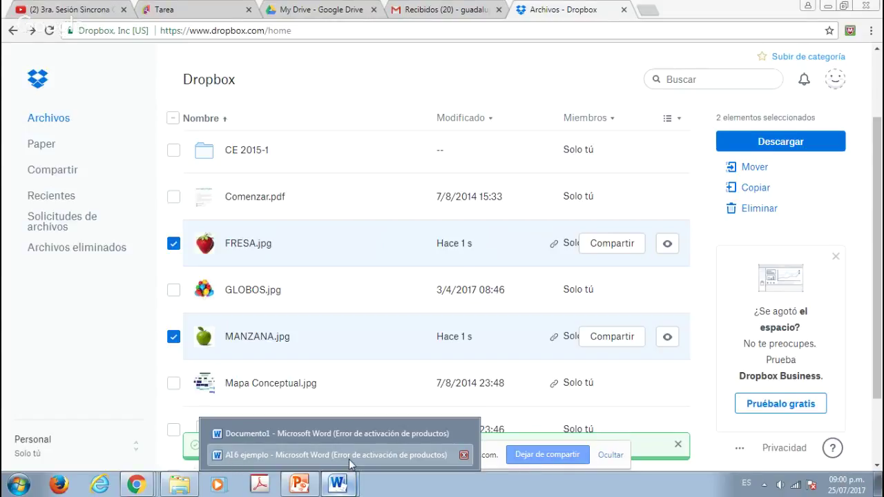
# - Paste the MANZANA.jpg Dropbox link as a hyperlink on a new line under 'Dropbox (Imagen)'
pyautogui.click(349, 456)
pyautogui.press('Delete')
pyautogui.click(508, 297)
pyautogui.press('Return')
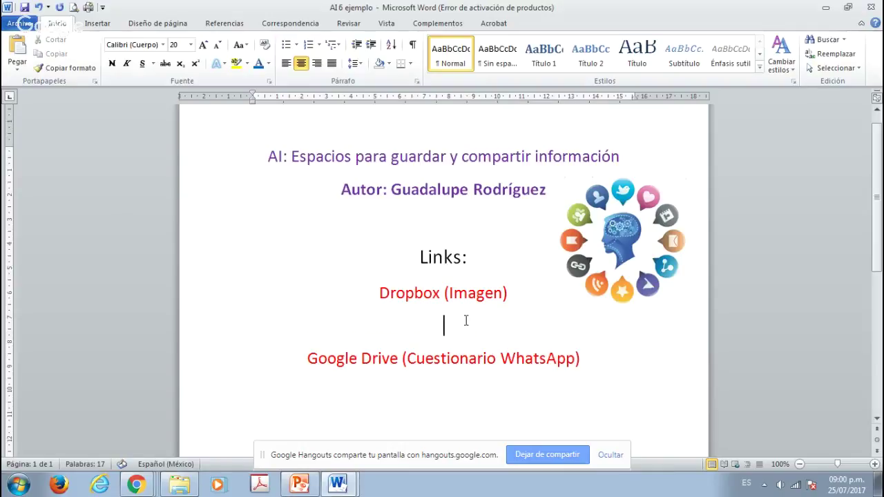
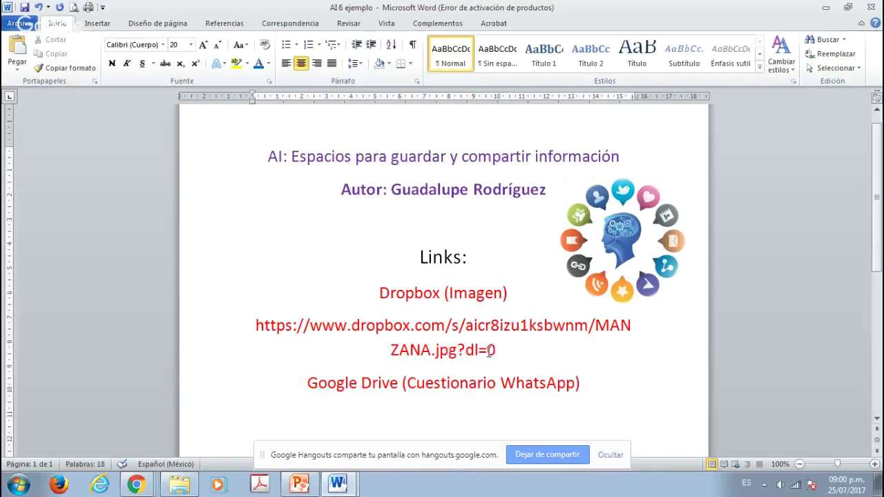
pyautogui.press('Return')
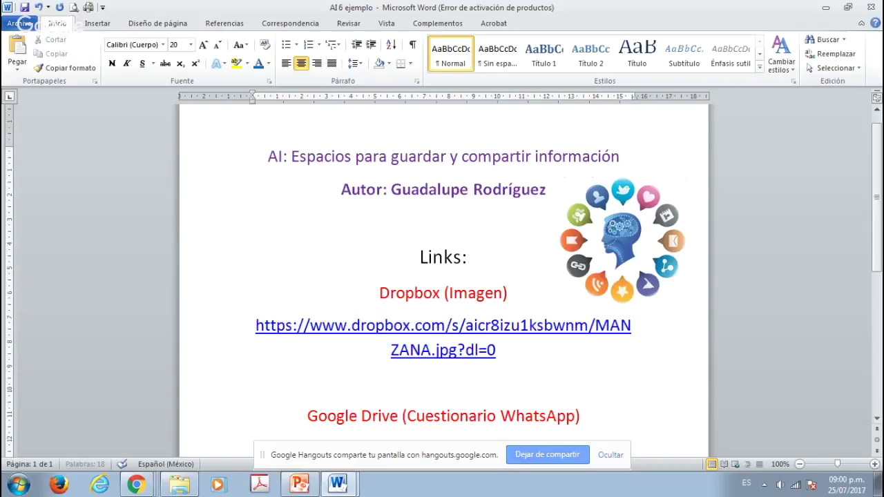
# - Remove the extra blank line above 'Google Drive (Cuestionario WhatsApp)'
pyautogui.click(305, 420)
pyautogui.press('BackSpace')
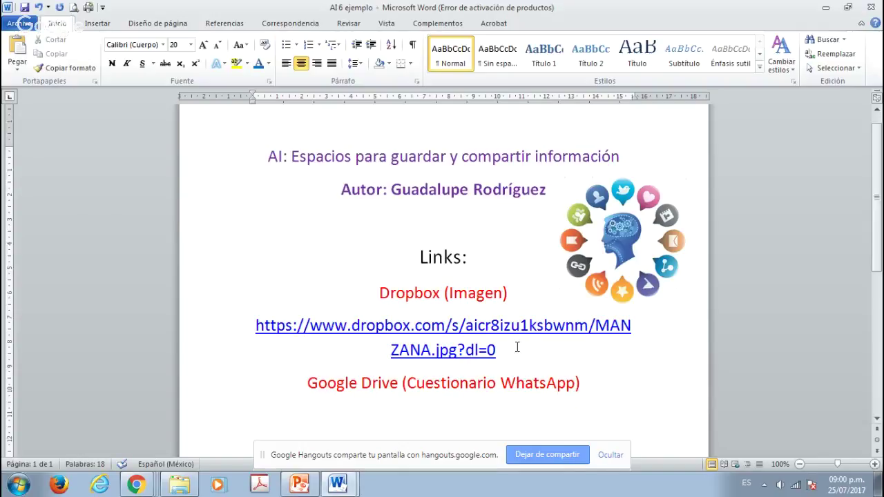
pyautogui.click(507, 352)
pyautogui.moveTo(136, 486)
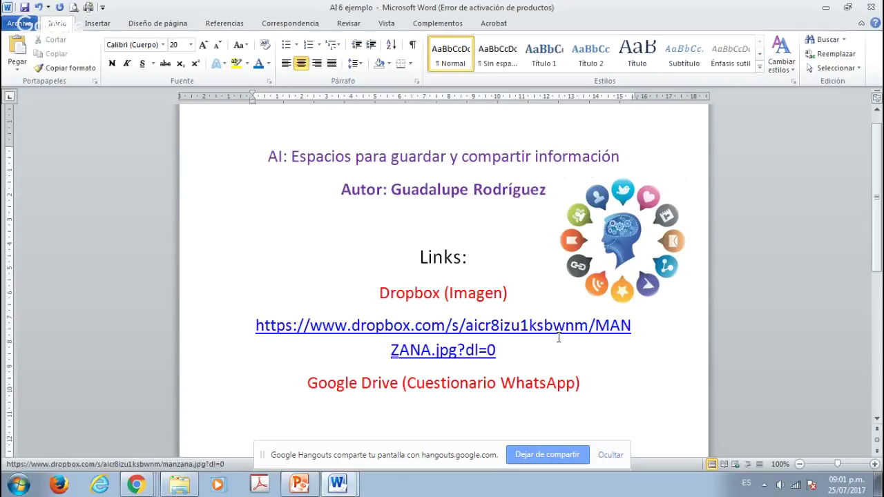
pyautogui.click(290, 423)
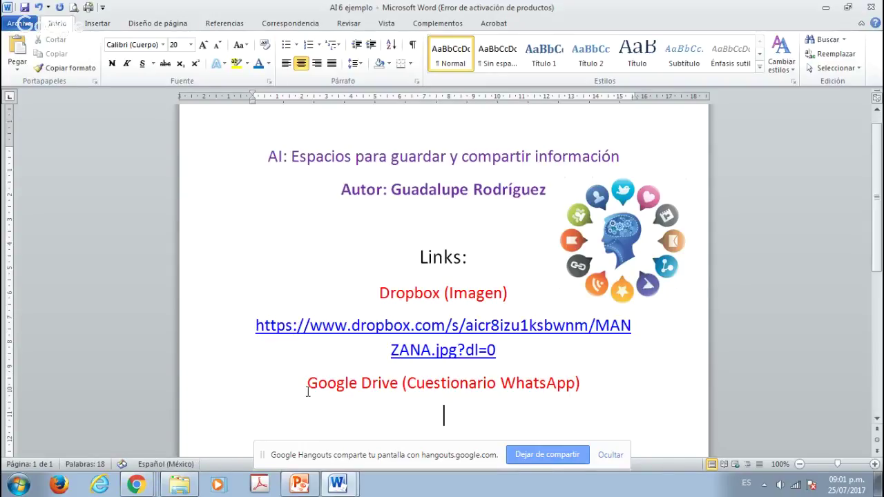
pyautogui.scroll(-1, 308, 392)
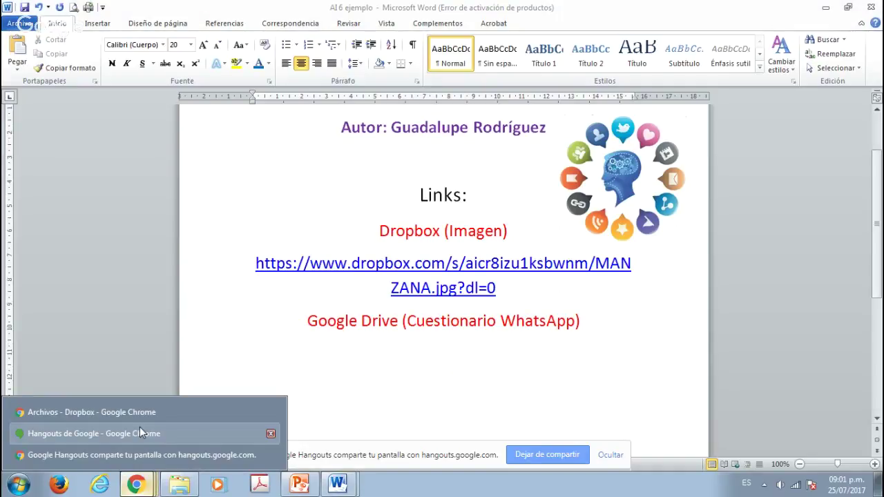
# - Close the Dropbox tab in Chrome so the Gmail inbox tab shows
pyautogui.click(138, 412)
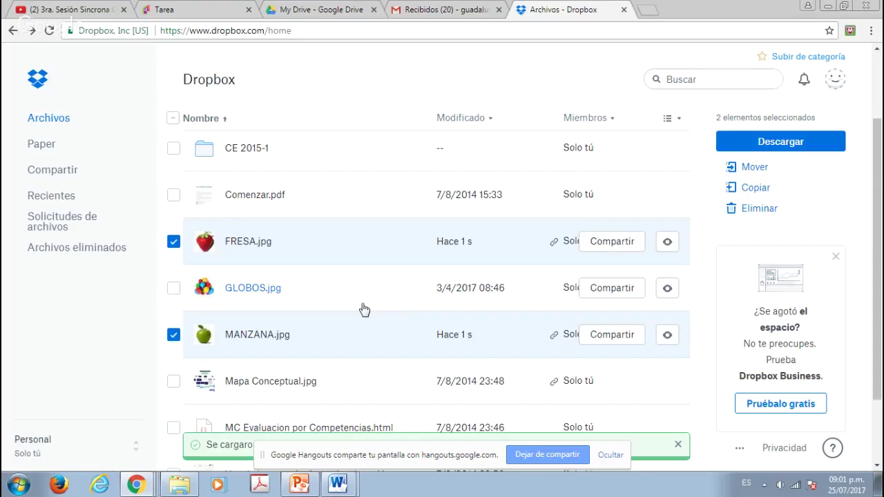
pyautogui.scroll(-1, 532, 392)
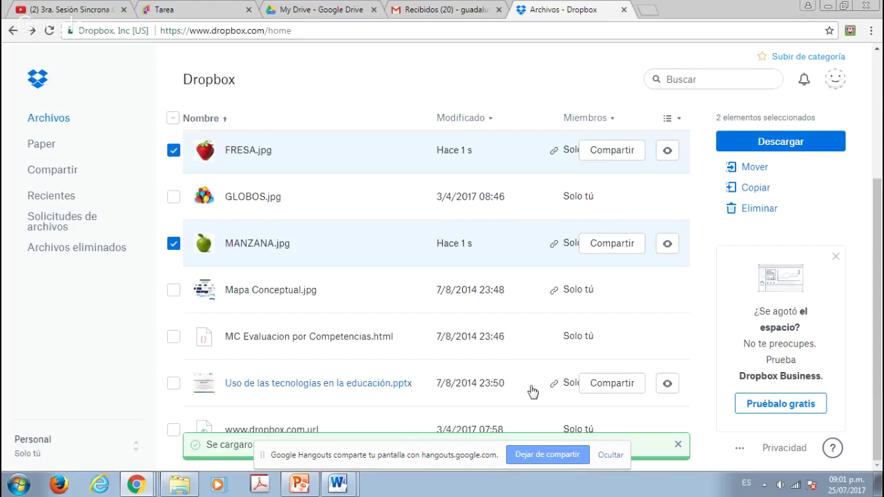
pyautogui.scroll(3, 388, 197)
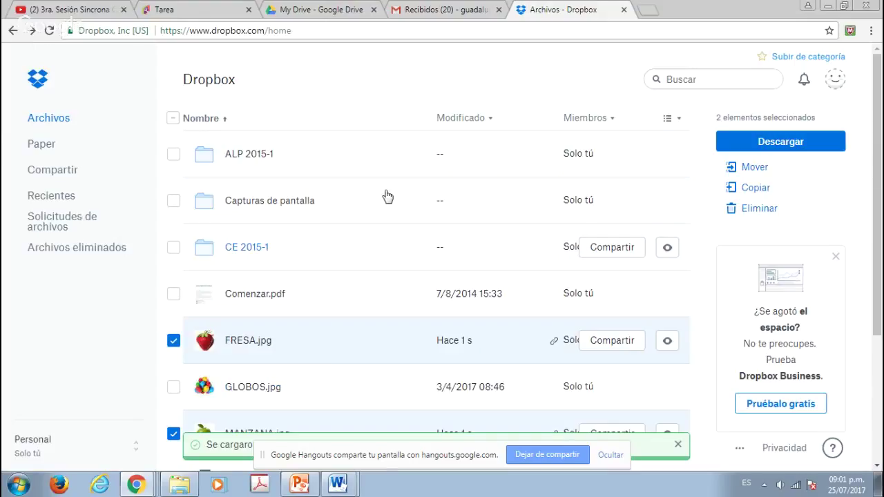
pyautogui.click(837, 79)
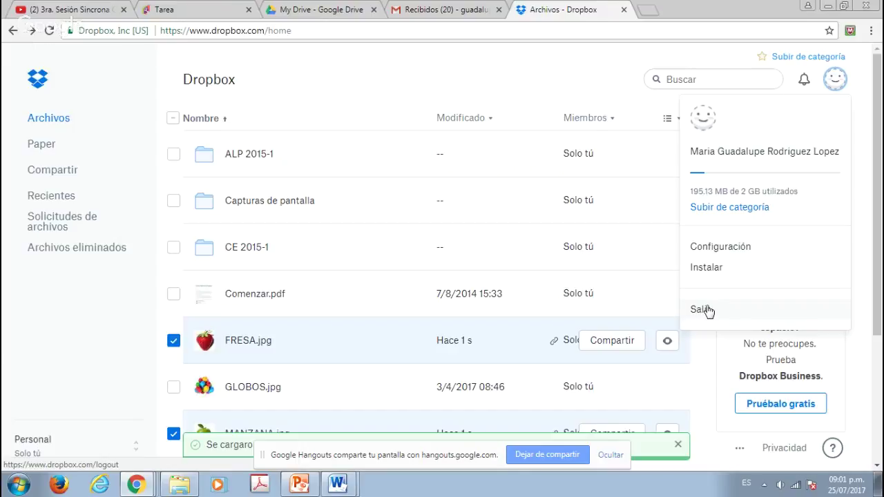
pyautogui.click(624, 10)
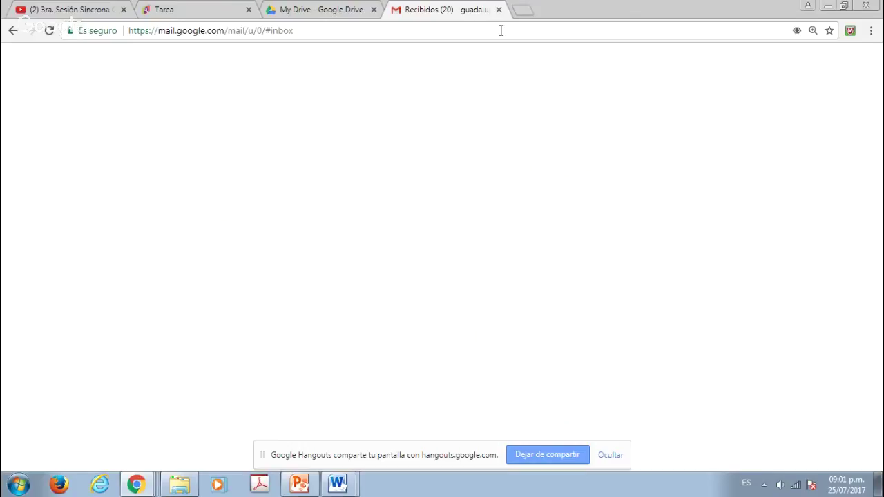
# - Look over My Drive and the Tarea assignment page, ending on My Drive
pyautogui.click(304, 9)
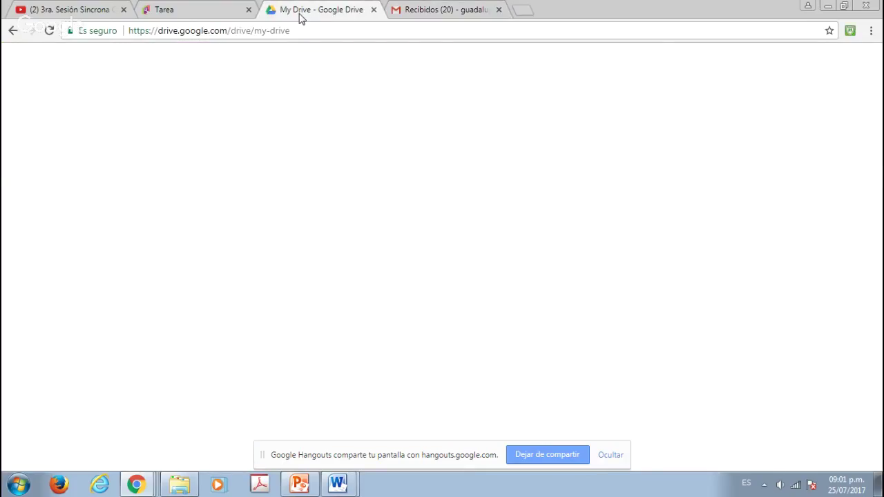
pyautogui.click(201, 10)
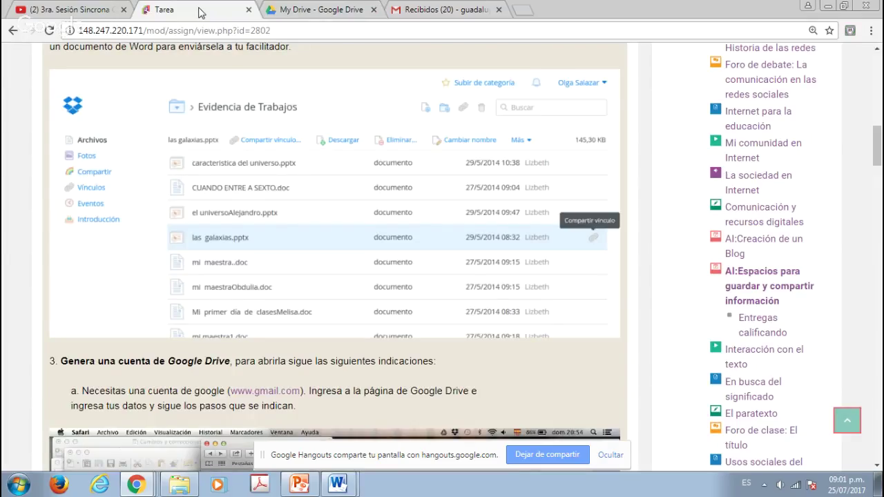
pyautogui.scroll(-1, 262, 313)
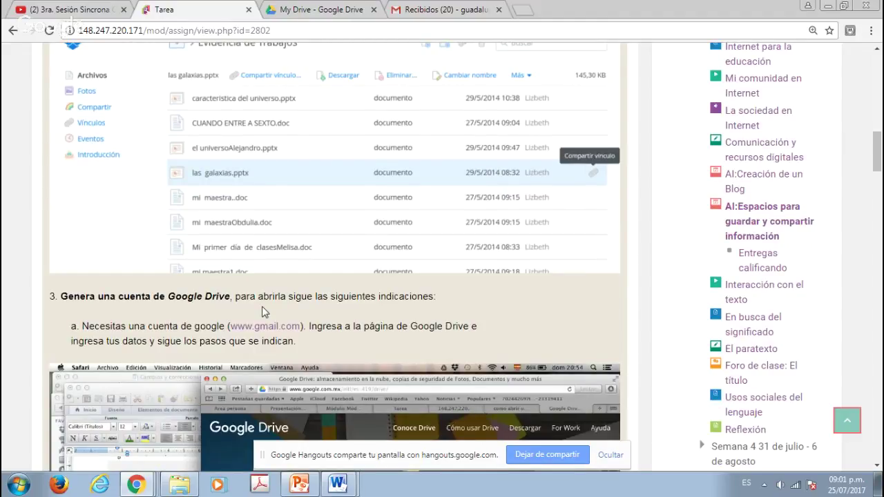
pyautogui.click(329, 14)
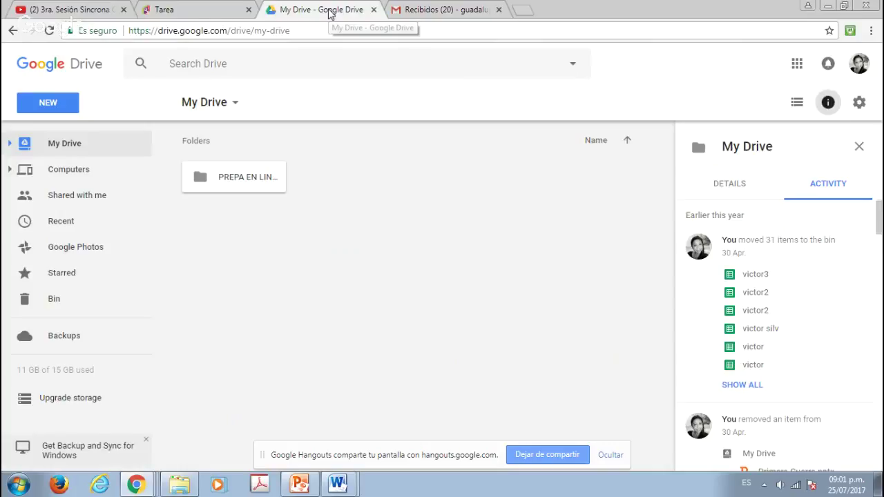
# - Browse the Google apps launcher list, then return to the Tarea assignment page
pyautogui.click(798, 63)
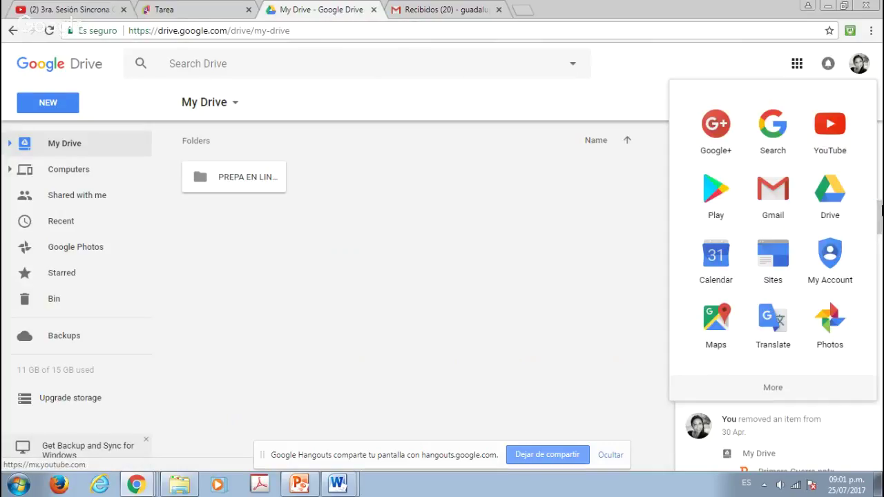
pyautogui.scroll(-1, 782, 287)
pyautogui.scroll(-2, 782, 288)
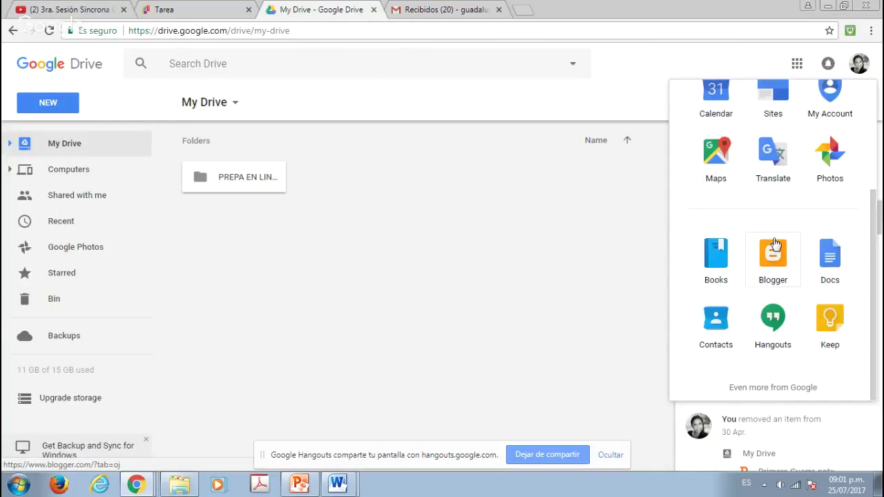
pyautogui.scroll(2, 775, 245)
pyautogui.scroll(1, 779, 279)
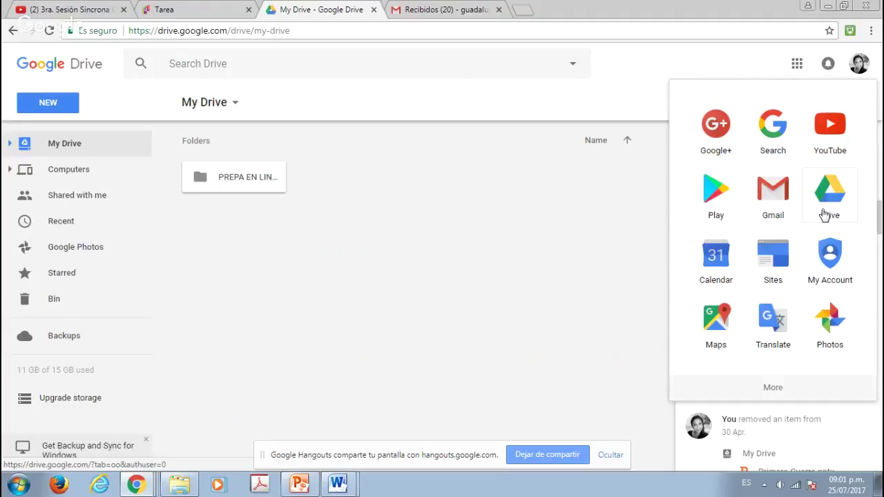
pyautogui.click(379, 207)
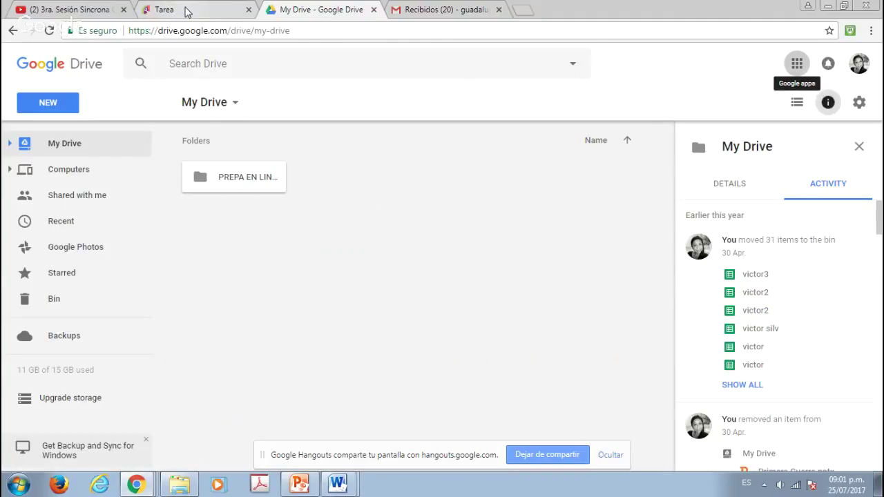
pyautogui.click(186, 12)
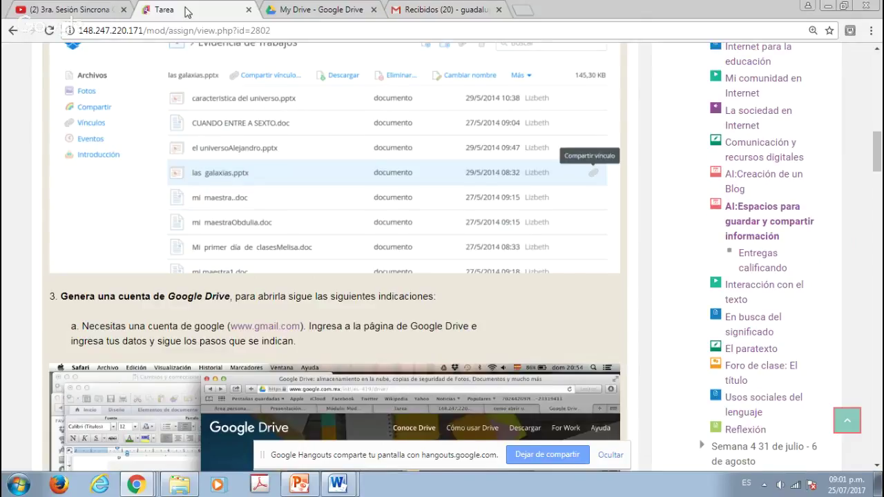
# - Scroll the Tarea page down to item 4 and its WhatsApp questions
pyautogui.scroll(-1, 231, 297)
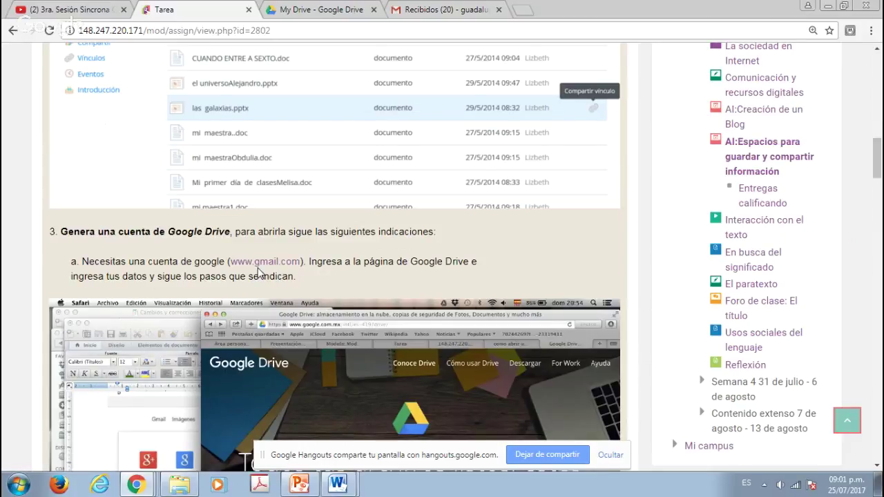
pyautogui.scroll(-1, 259, 273)
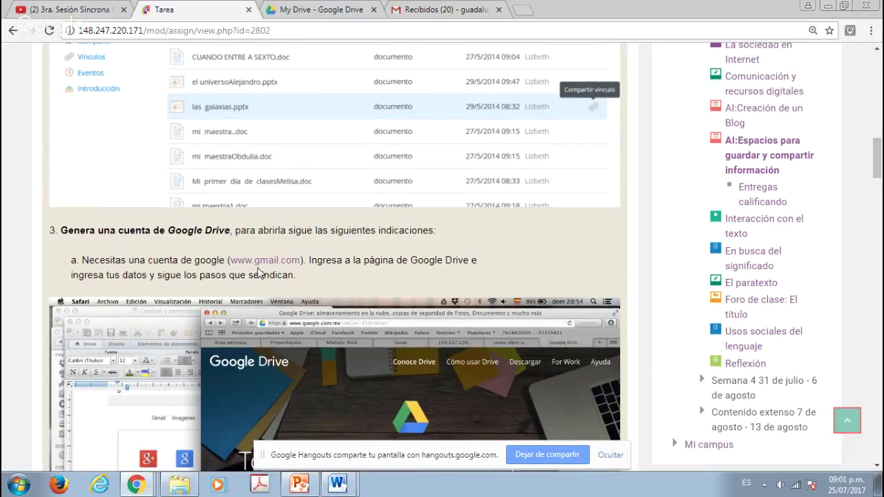
pyautogui.scroll(-3, 259, 273)
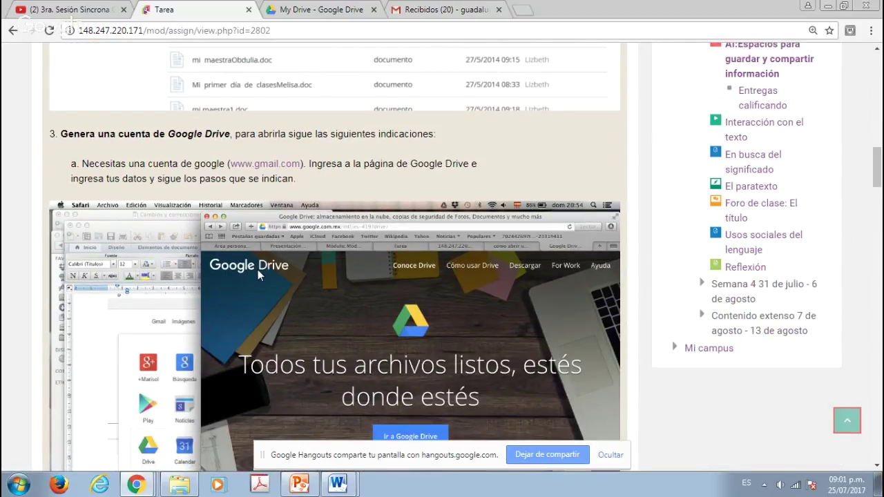
pyautogui.scroll(-3, 258, 275)
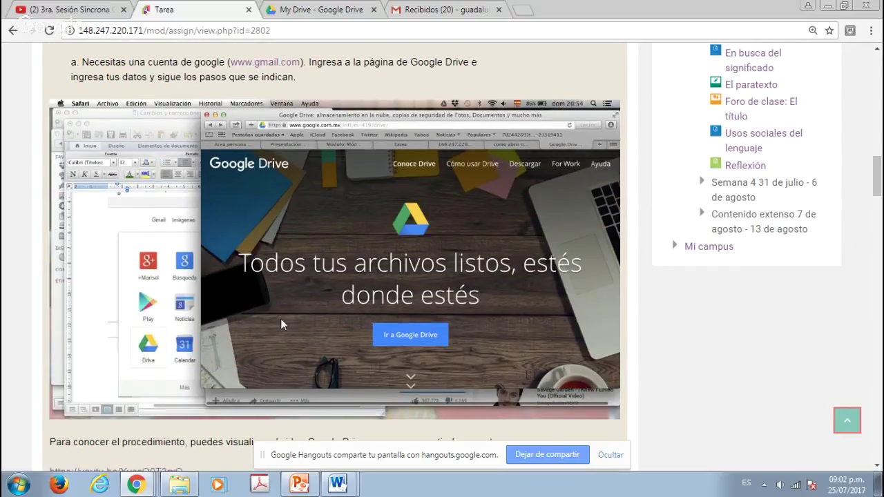
pyautogui.scroll(-4, 281, 318)
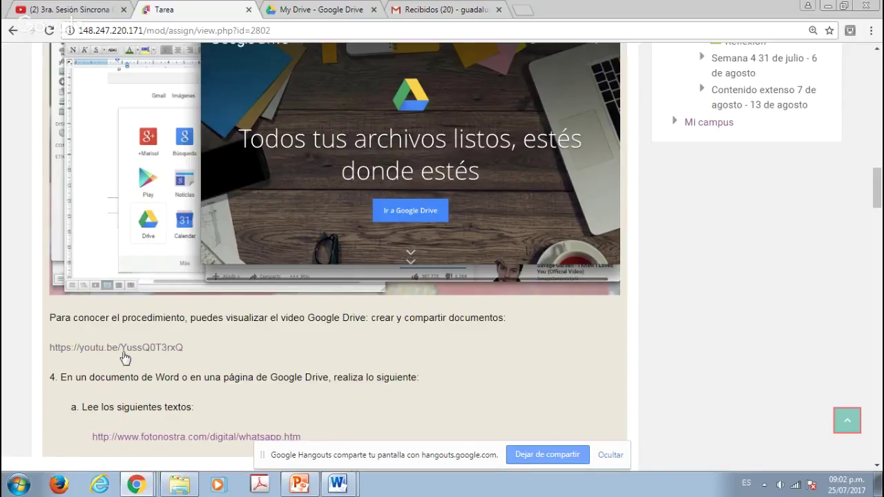
pyautogui.scroll(-1, 131, 360)
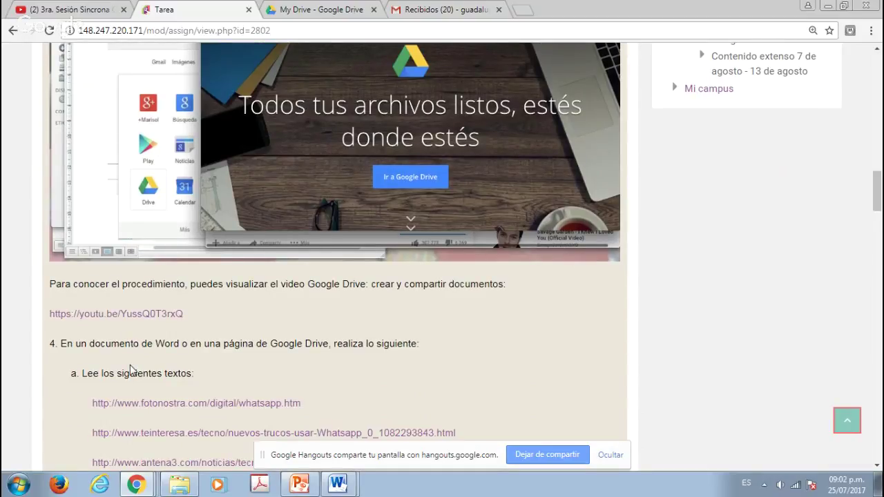
pyautogui.scroll(-1, 131, 369)
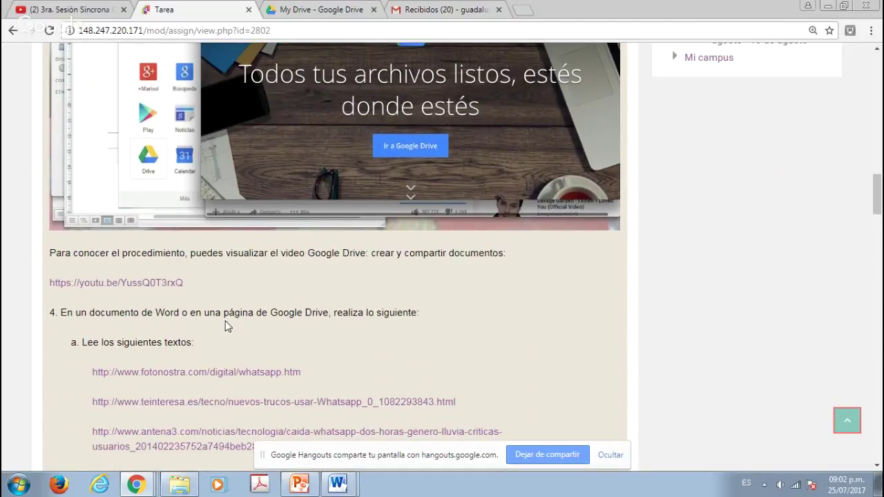
pyautogui.scroll(-1, 386, 326)
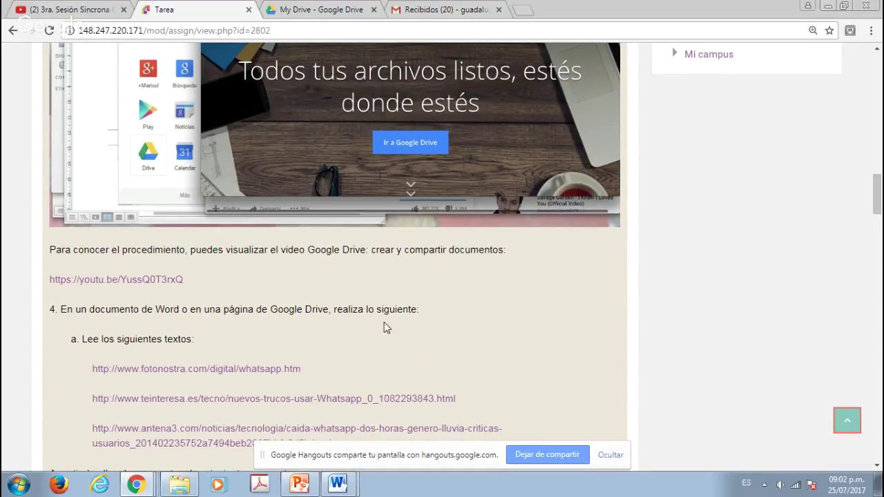
pyautogui.scroll(-3, 386, 328)
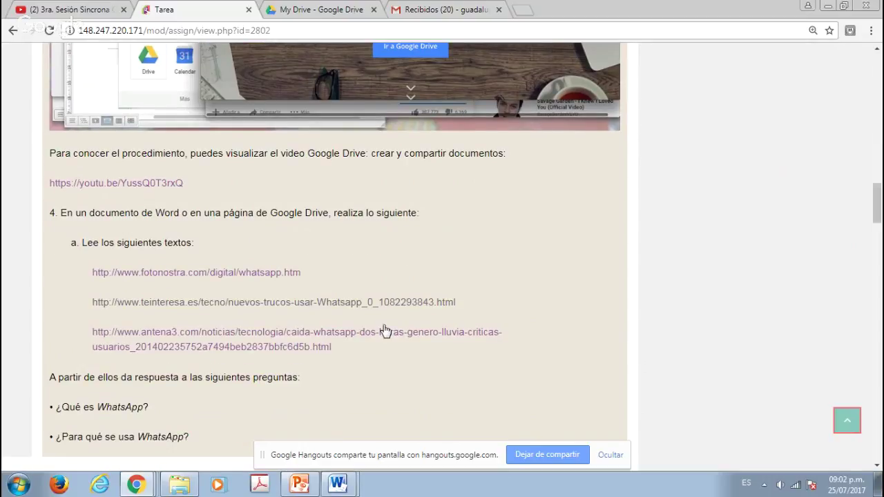
pyautogui.scroll(-1, 385, 332)
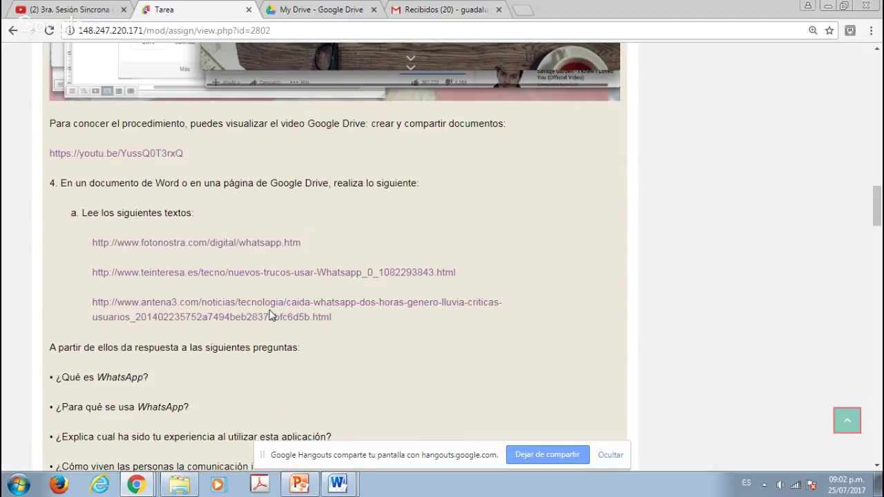
pyautogui.scroll(-1, 269, 313)
pyautogui.scroll(-3, 269, 316)
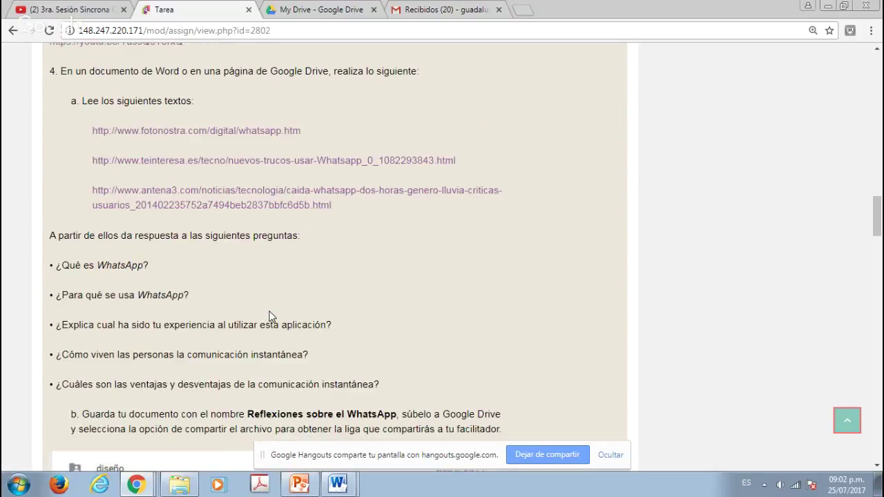
# - Copy the five bulleted WhatsApp questions from the Tarea page, then go to My Drive
pyautogui.scroll(-1, 269, 316)
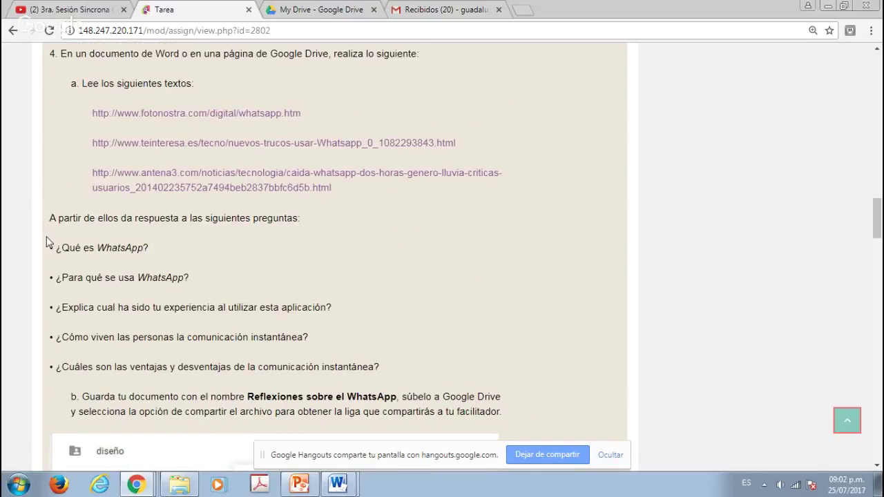
pyautogui.moveTo(50, 248); pyautogui.dragTo(503, 413)
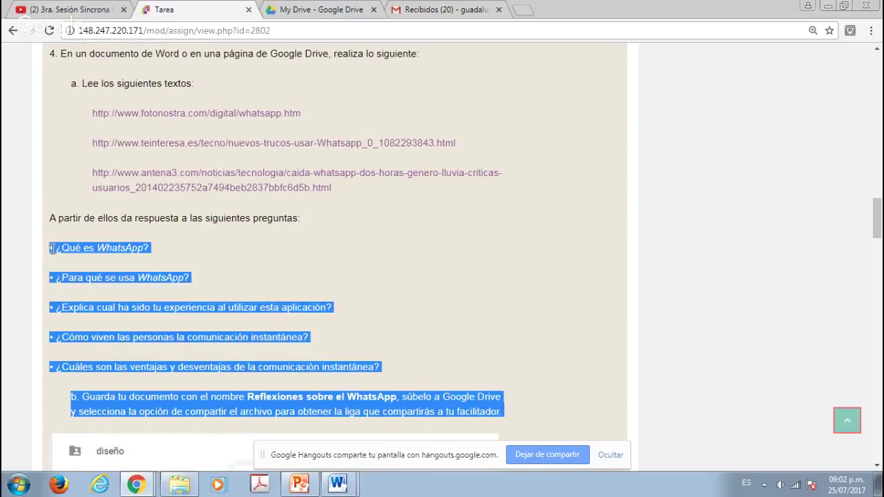
pyautogui.click(58, 249)
pyautogui.moveTo(58, 249); pyautogui.dragTo(354, 371)
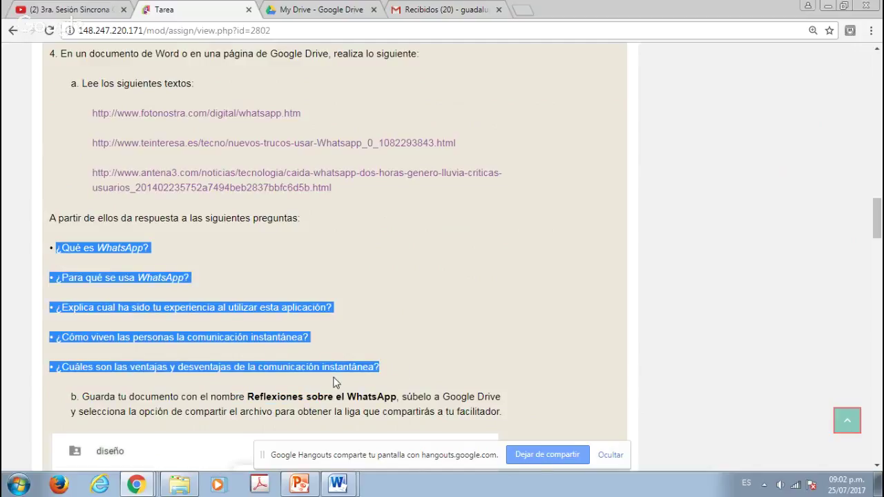
pyautogui.rightClick(325, 365)
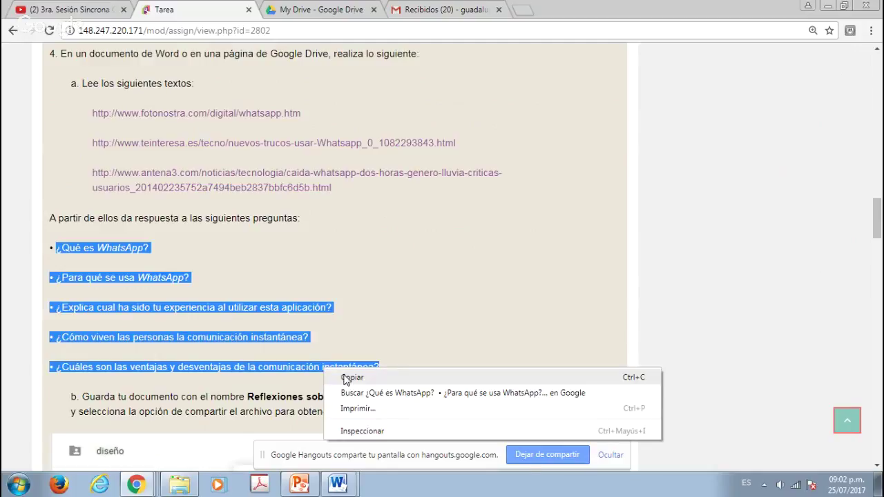
pyautogui.click(348, 376)
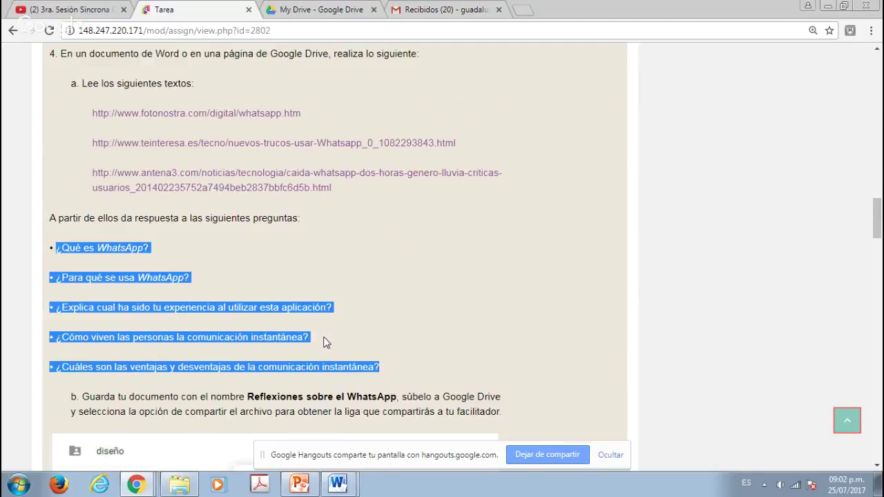
pyautogui.click(331, 11)
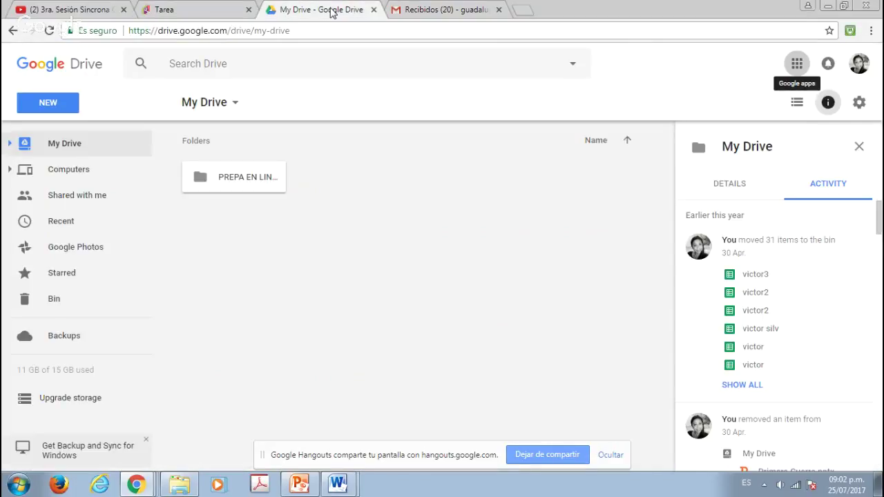
# - Create a blank Google Docs document and dismiss the 'Pardon the interruption' clipboard notice
pyautogui.click(55, 108)
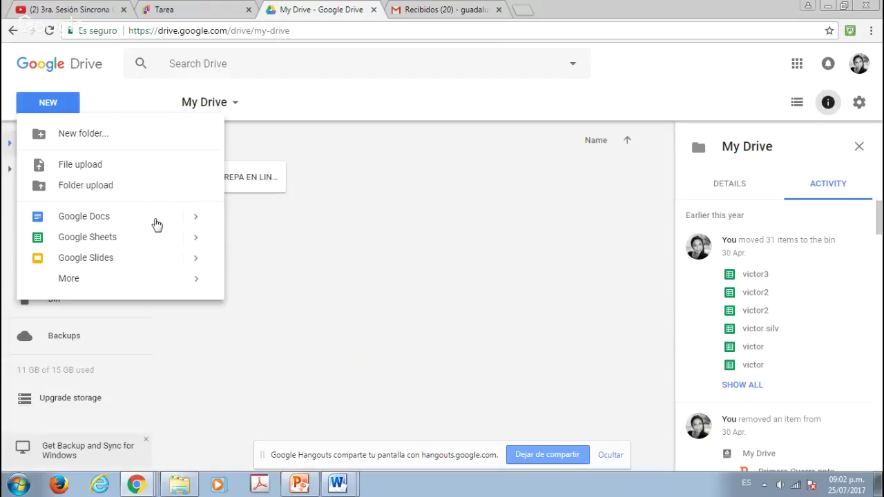
pyautogui.moveTo(187, 227)
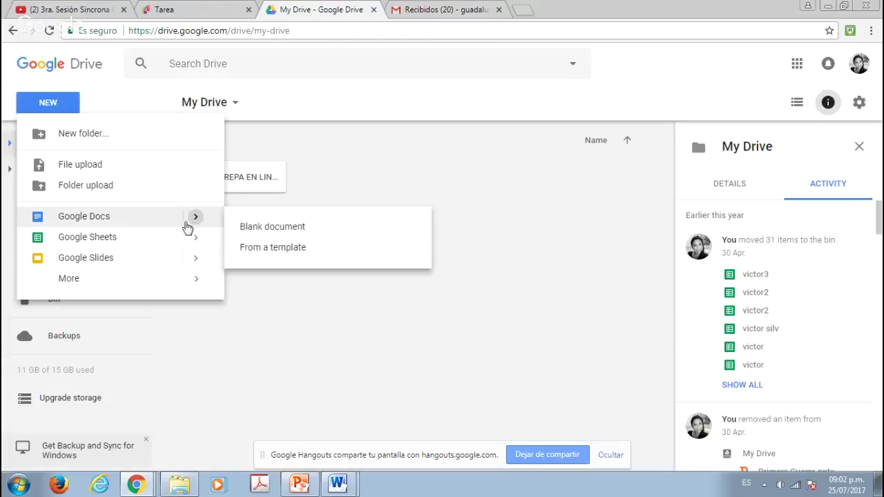
pyautogui.click(290, 236)
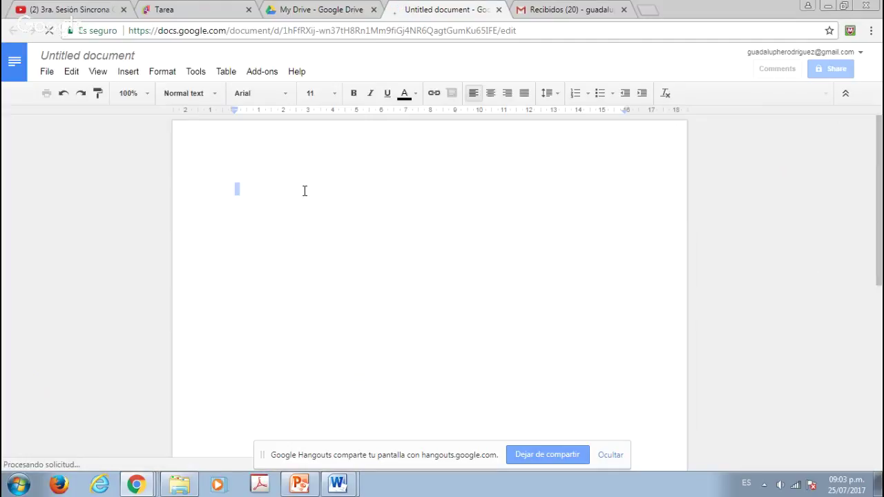
pyautogui.rightClick(229, 208)
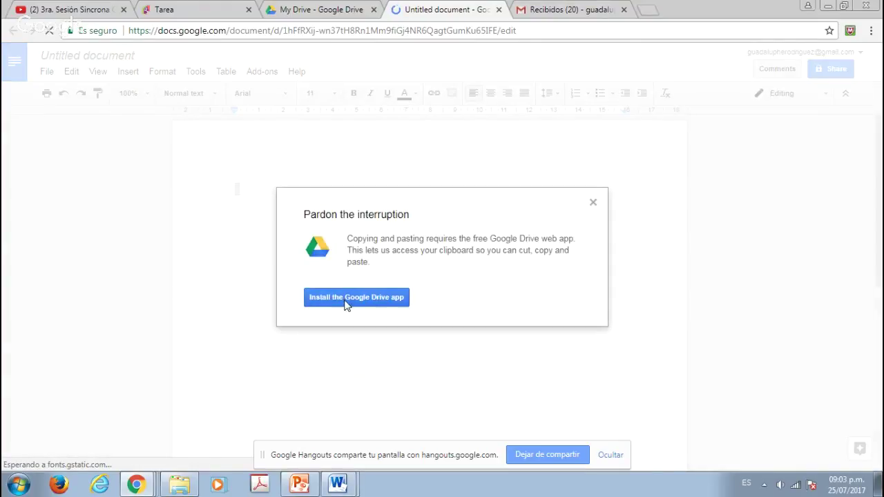
pyautogui.click(593, 204)
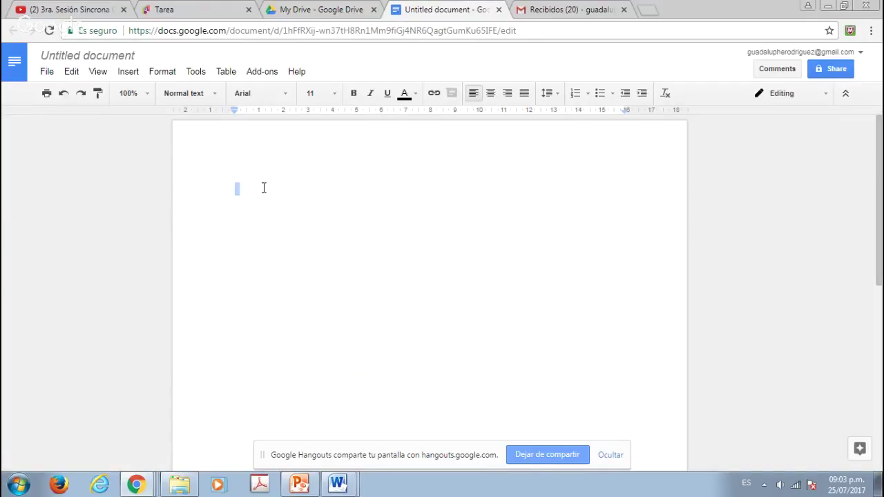
# - Paste the WhatsApp questions and add a 'WhatsApp' title line above them
pyautogui.hotkey('ctrl', 'v')
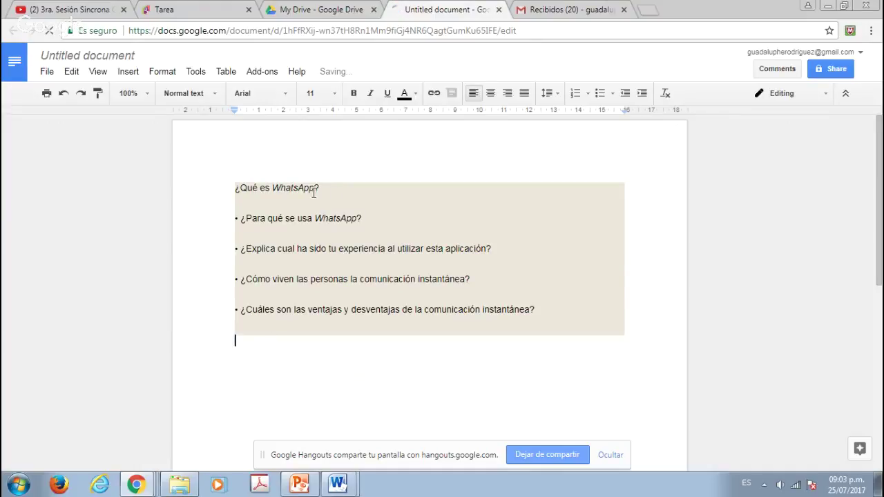
pyautogui.doubleClick(277, 192)
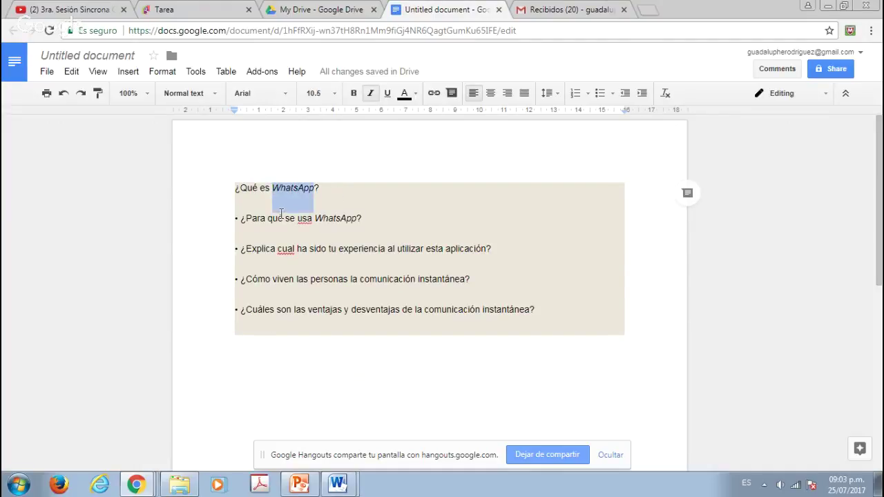
pyautogui.click(689, 198)
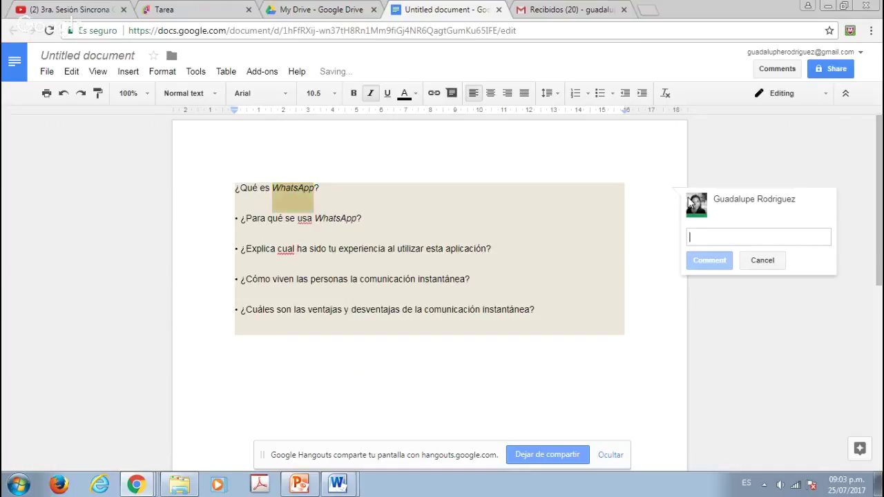
pyautogui.click(232, 188)
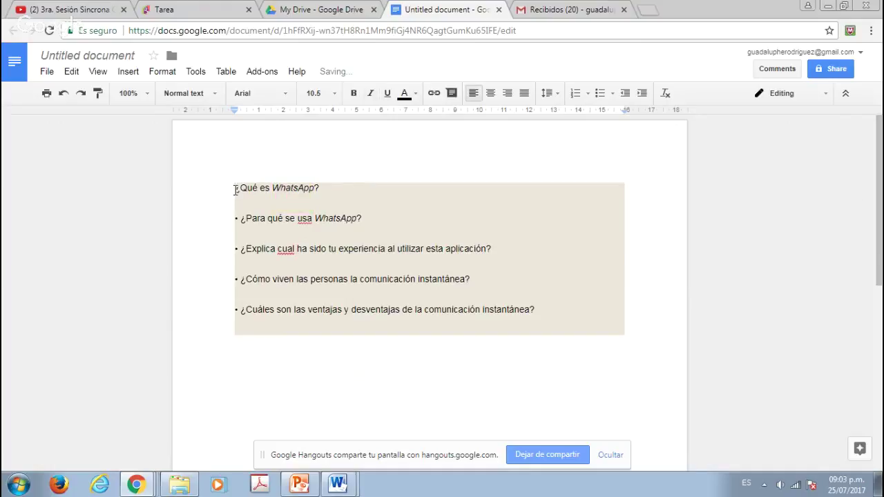
pyautogui.press('Return')
pyautogui.press('Return')
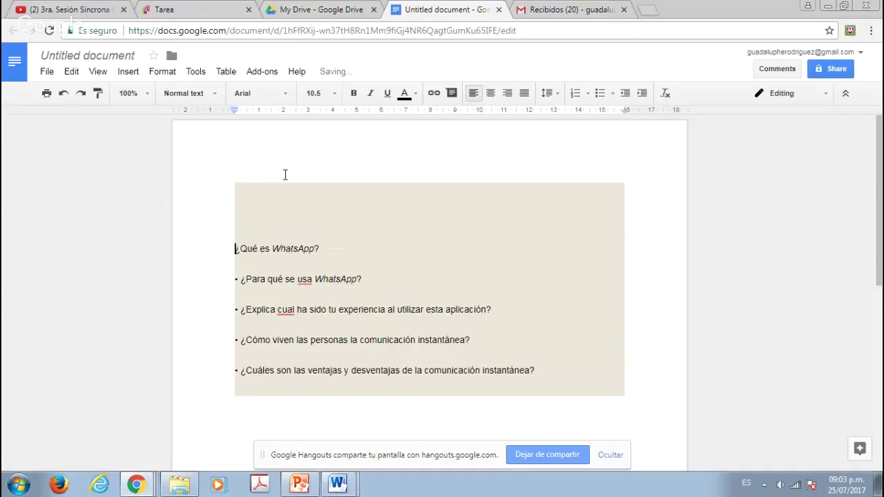
pyautogui.hotkey('ctrl', 'v')
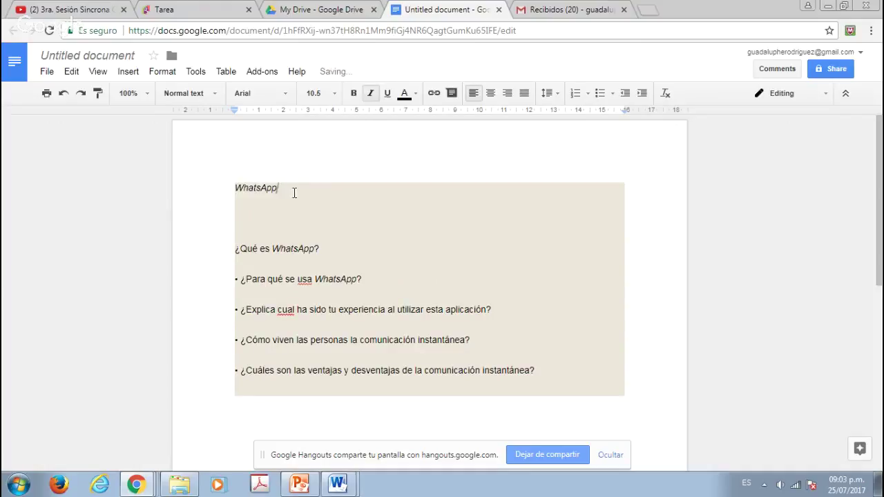
pyautogui.moveTo(292, 191); pyautogui.dragTo(219, 185)
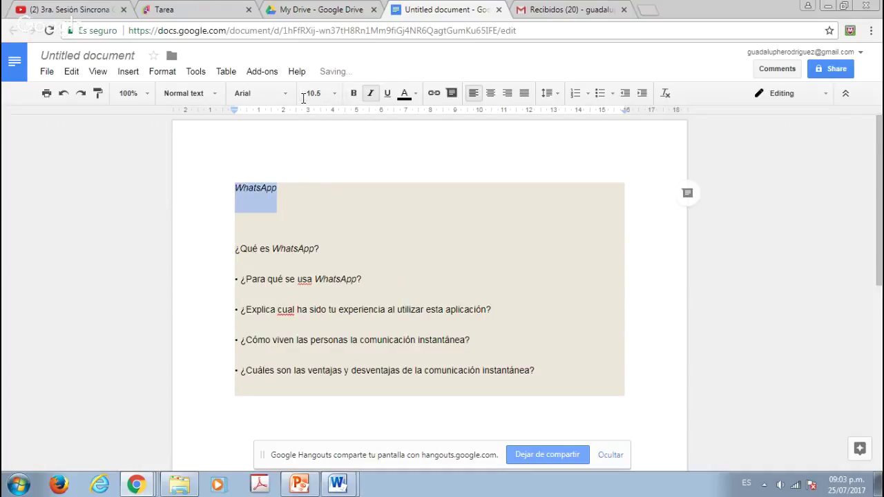
# - Format the WhatsApp title as size 30, centred, in red
pyautogui.click(333, 96)
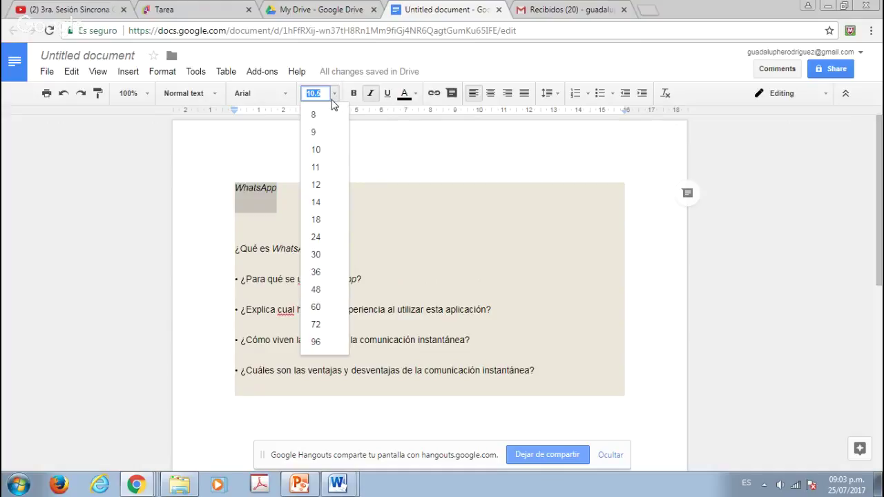
pyautogui.click(329, 256)
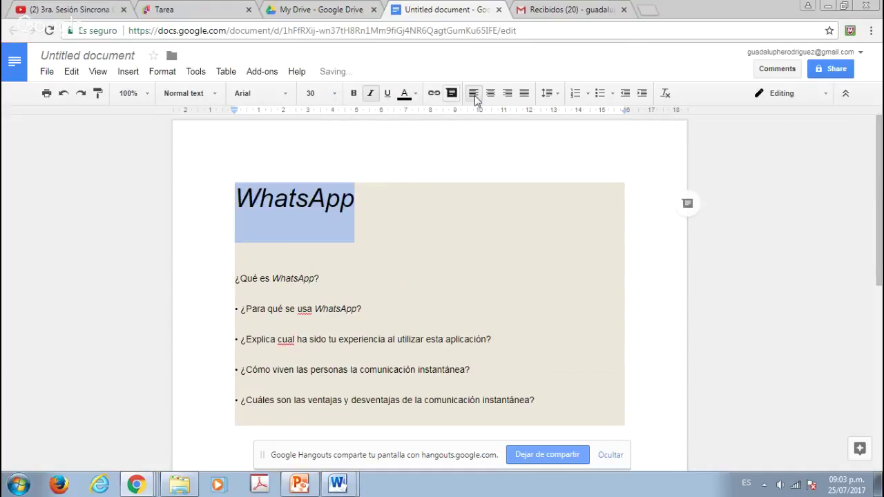
pyautogui.click(507, 93)
pyautogui.click(490, 97)
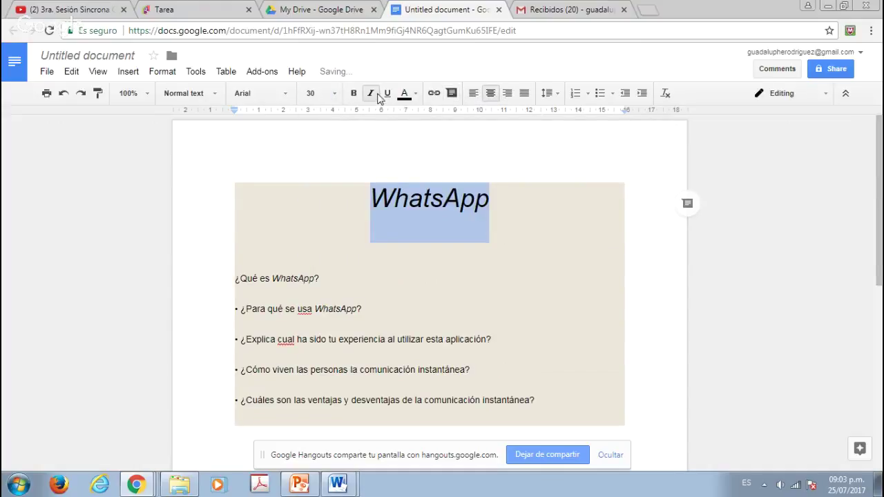
pyautogui.click(412, 96)
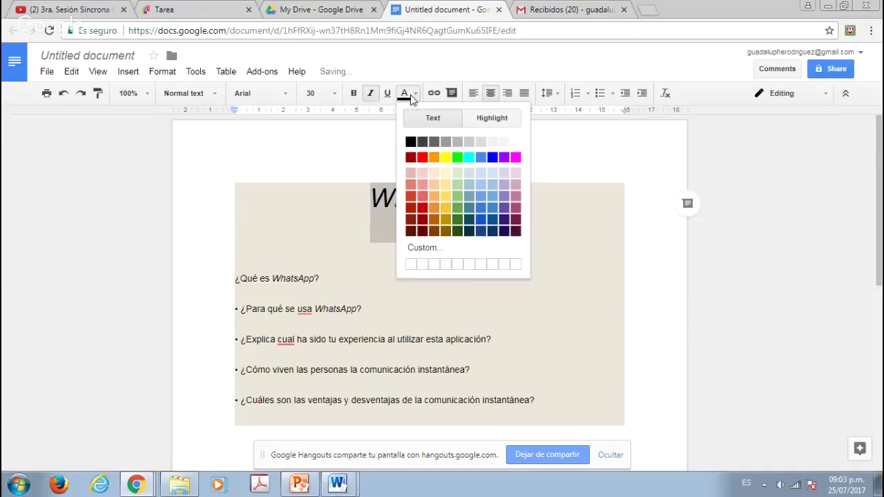
pyautogui.click(422, 157)
pyautogui.click(436, 270)
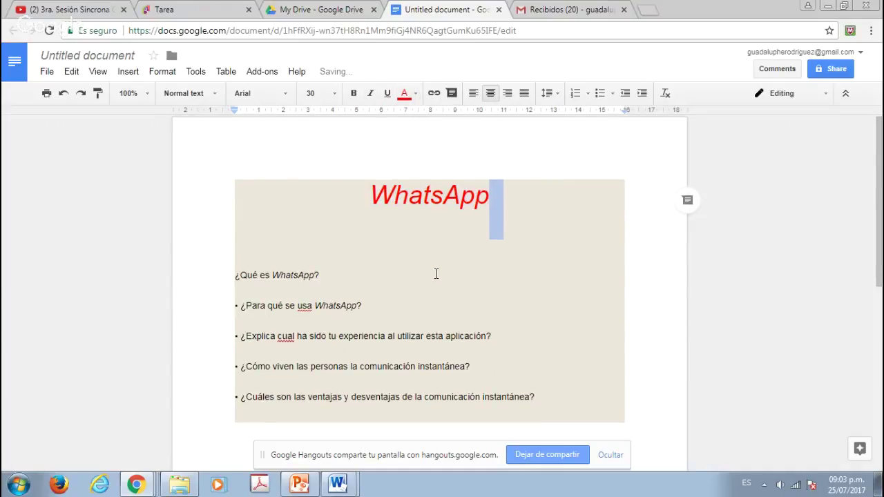
# - Add blank answer lines after the first three WhatsApp questions
pyautogui.scroll(-2, 436, 274)
pyautogui.click(331, 147)
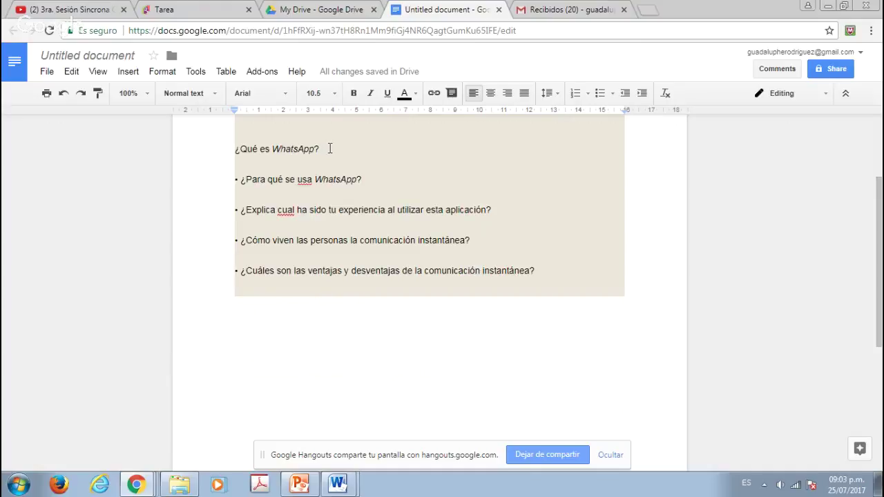
pyautogui.press('Return')
pyautogui.press('Return')
pyautogui.press('BackSpace')
pyautogui.click(383, 209)
pyautogui.press('Return')
pyautogui.press('Return')
pyautogui.click(500, 302)
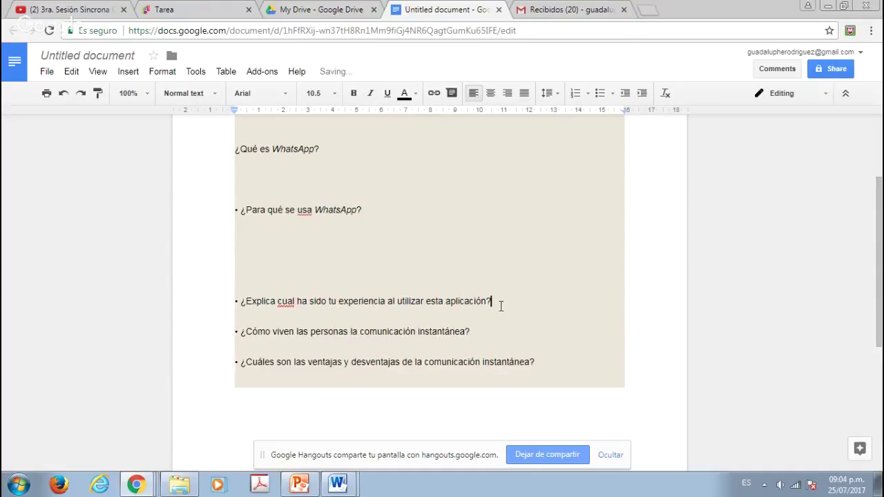
pyautogui.press('Return')
pyautogui.press('Return')
# - Add two blank answer lines after the fourth question
pyautogui.scroll(-2, 489, 367)
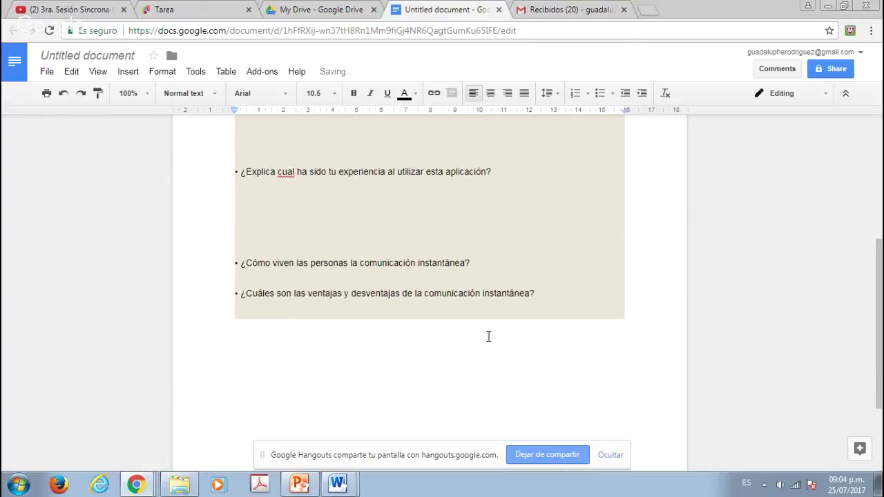
pyautogui.click(490, 275)
pyautogui.press('Return')
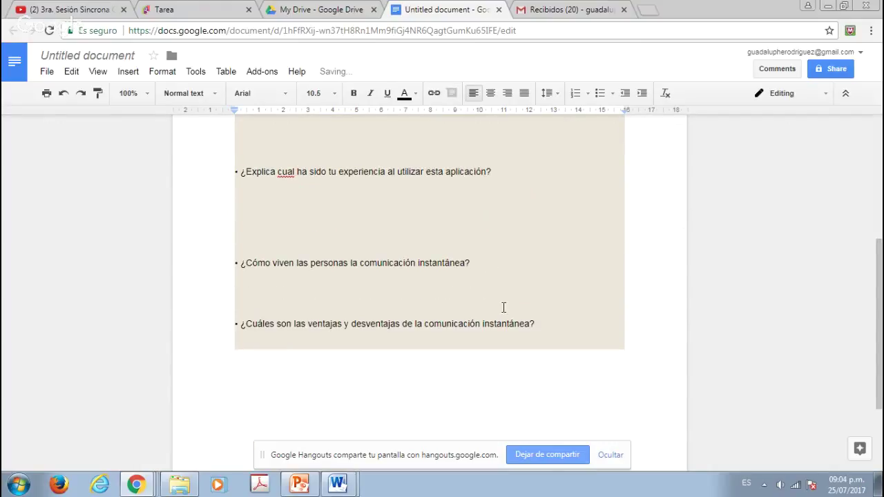
pyautogui.press('Return')
pyautogui.scroll(-2, 444, 368)
pyautogui.click(338, 352)
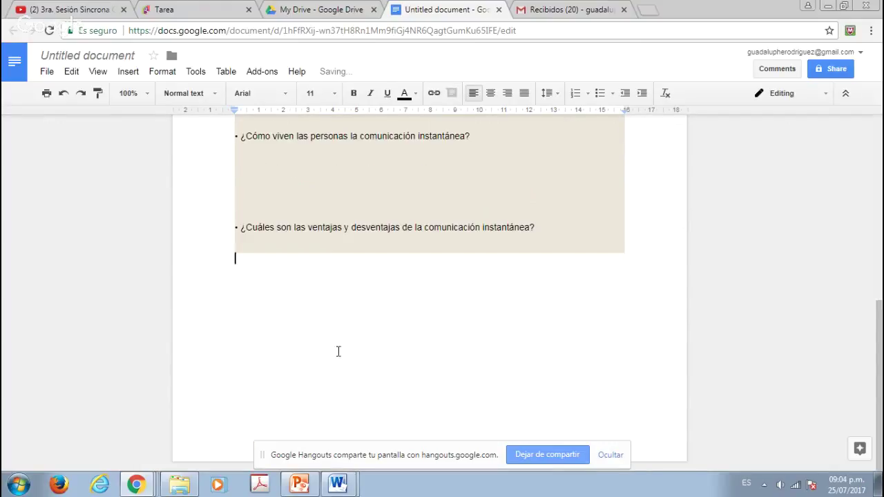
# - Read the Tarea steps for saving and sharing 'Reflexiones sobre el WhatsApp' in Google Drive
pyautogui.click(188, 8)
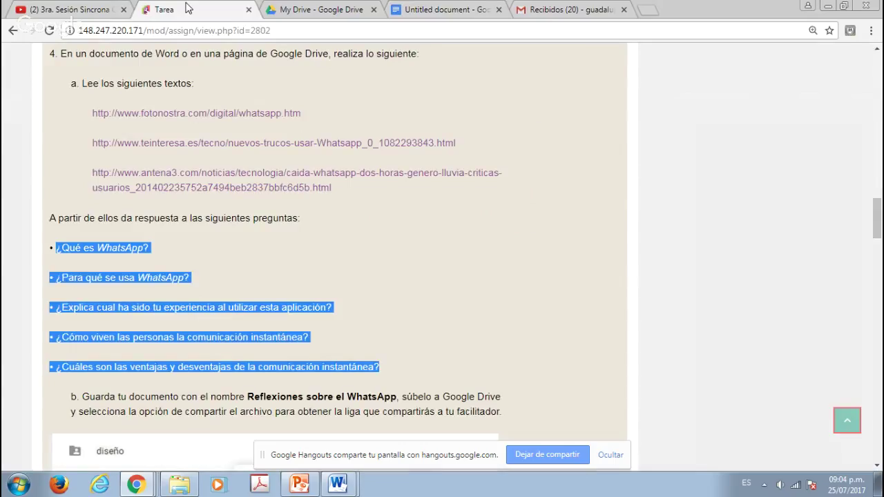
pyautogui.scroll(-1, 126, 344)
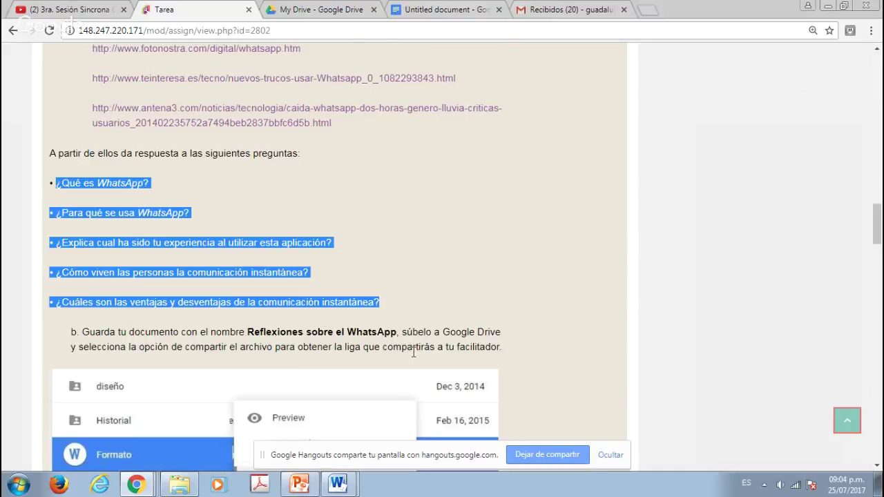
pyautogui.scroll(-1, 410, 353)
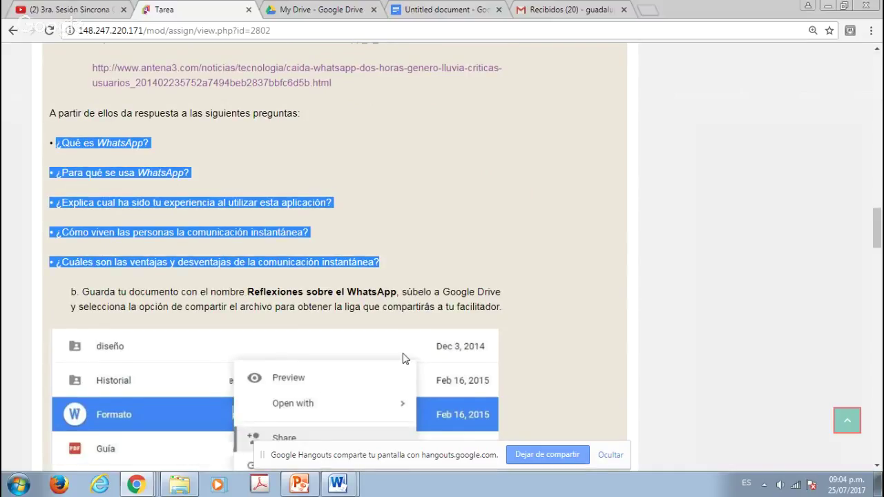
pyautogui.scroll(-1, 405, 359)
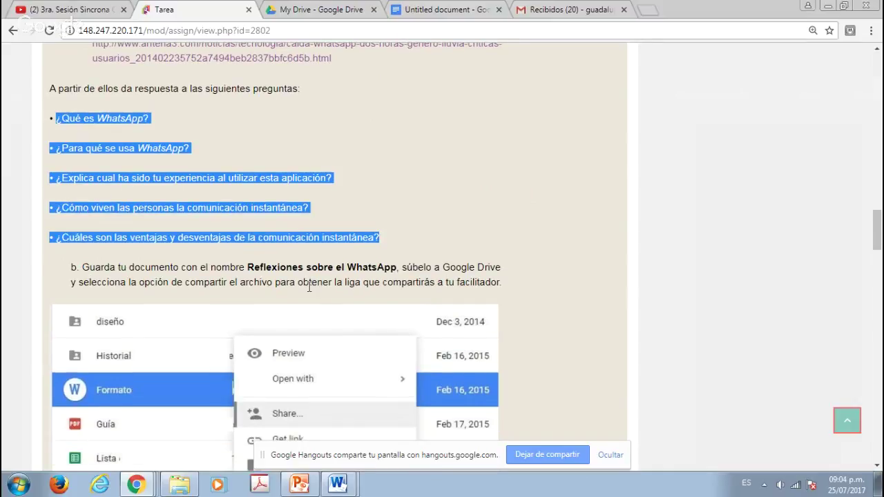
pyautogui.scroll(-1, 444, 310)
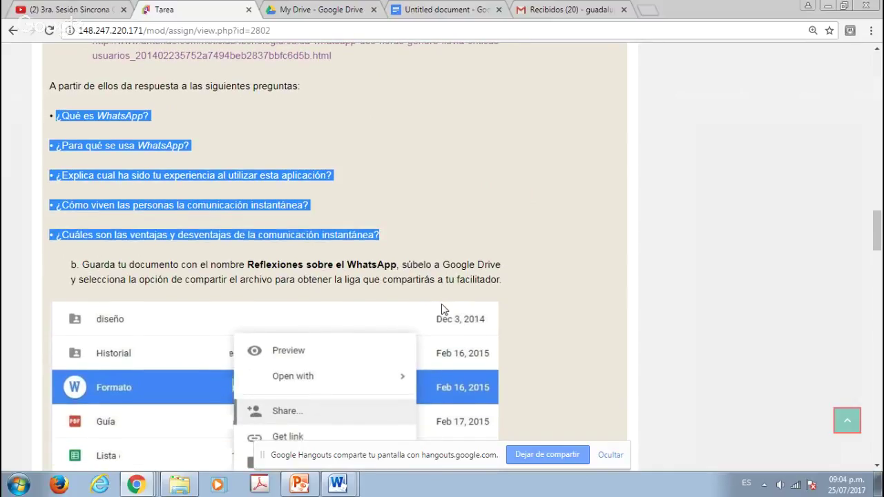
pyautogui.scroll(-1, 444, 310)
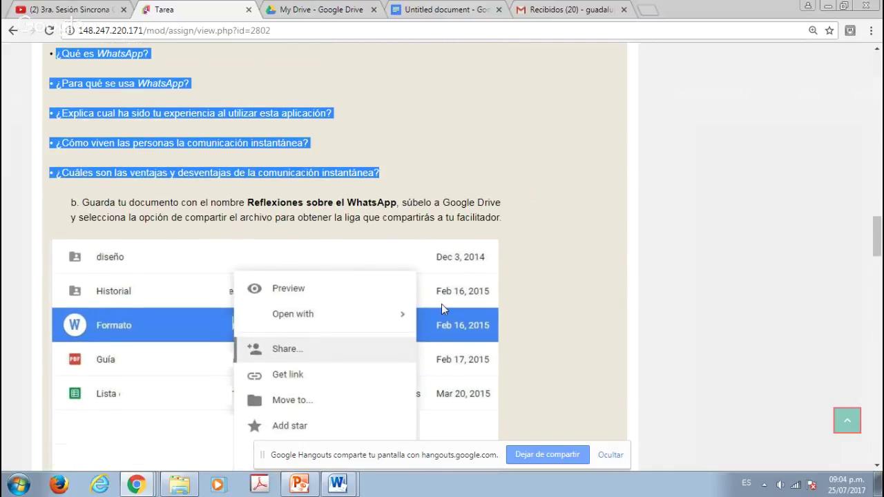
pyautogui.click(289, 12)
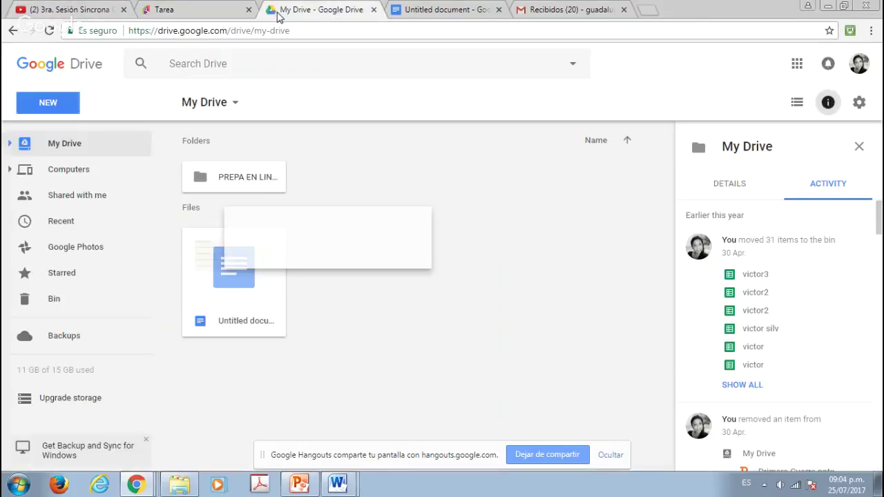
# - Open the Untitled document from My Drive, close its duplicate tab, and start sharing it
pyautogui.doubleClick(221, 272)
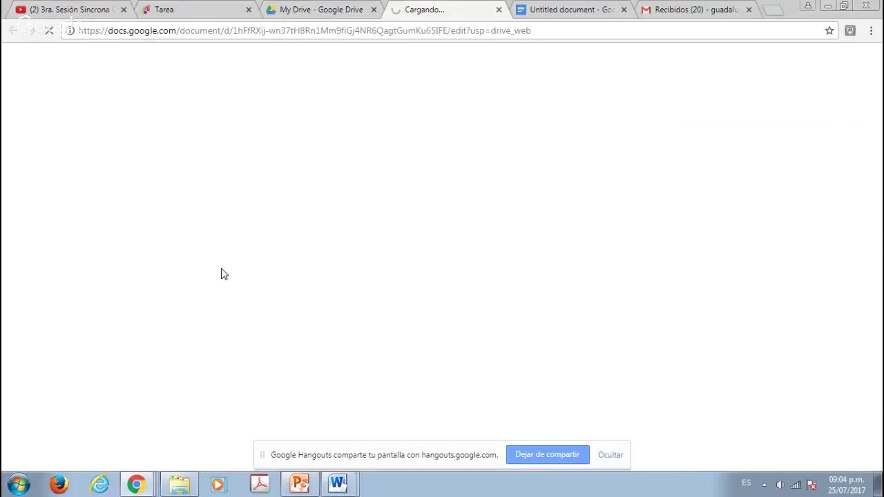
pyautogui.click(570, 9)
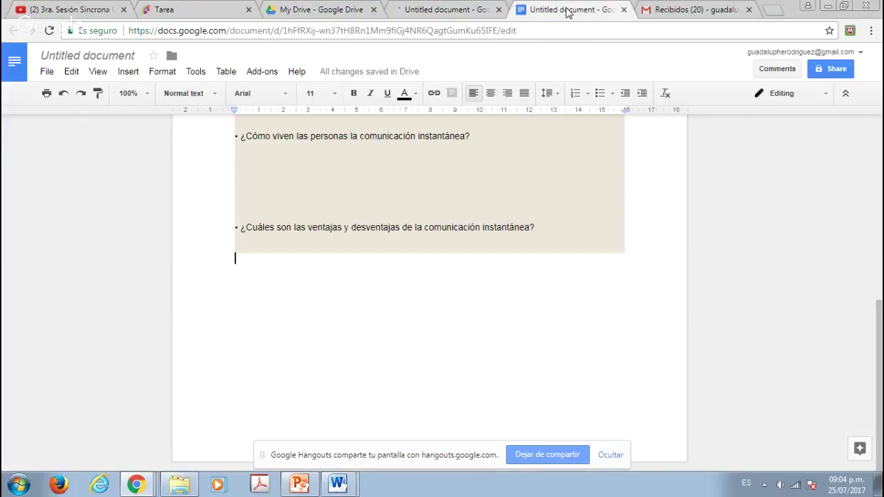
pyautogui.click(499, 10)
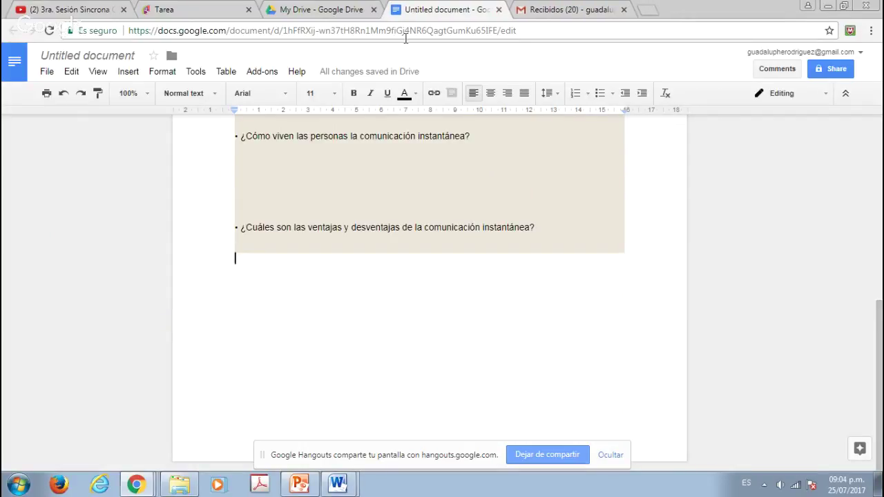
pyautogui.scroll(6, 279, 339)
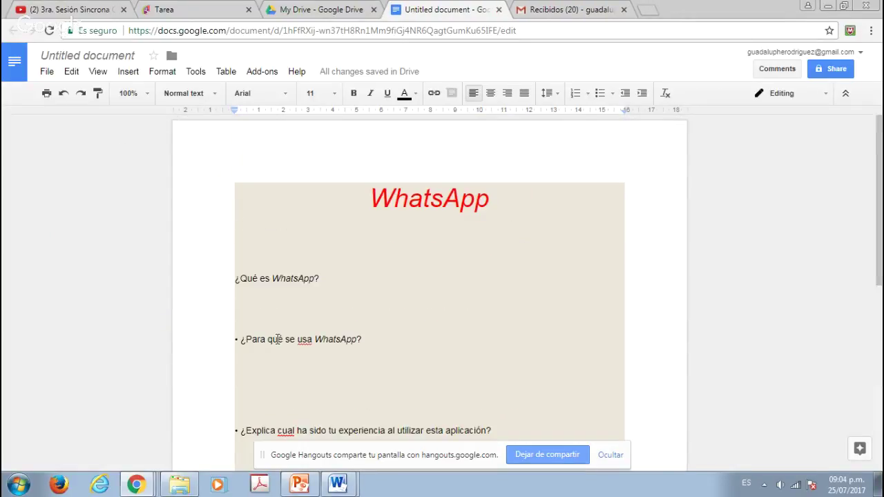
pyautogui.scroll(-2, 280, 329)
pyautogui.scroll(2, 281, 320)
pyautogui.click(833, 69)
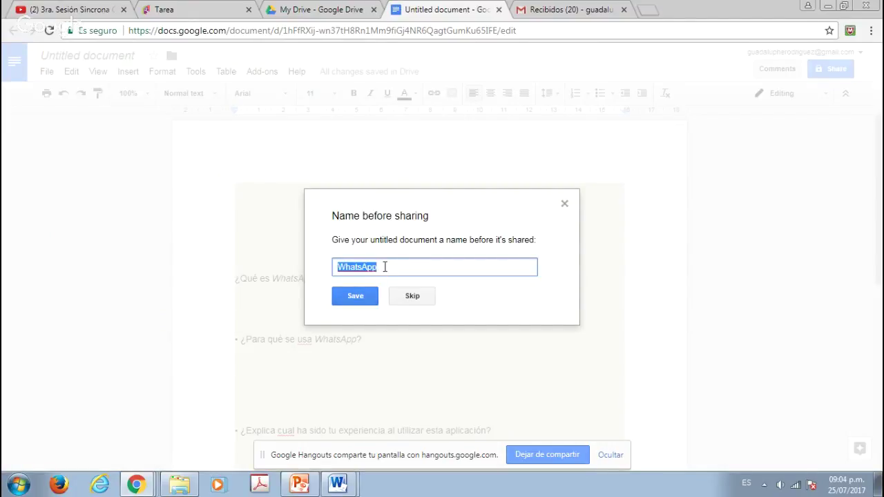
# - Rename the Google Docs file to 'Actividad Integradora WhatsApp' and save the name
pyautogui.click(338, 269)
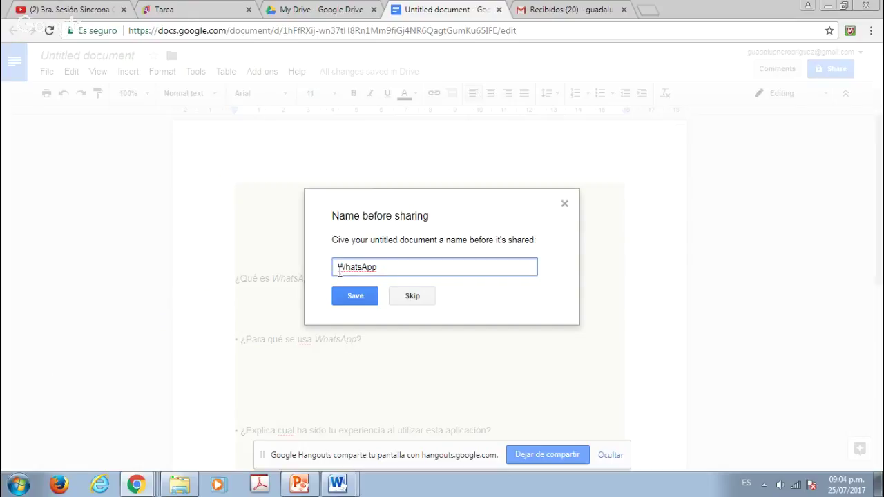
pyautogui.write('Actividad')
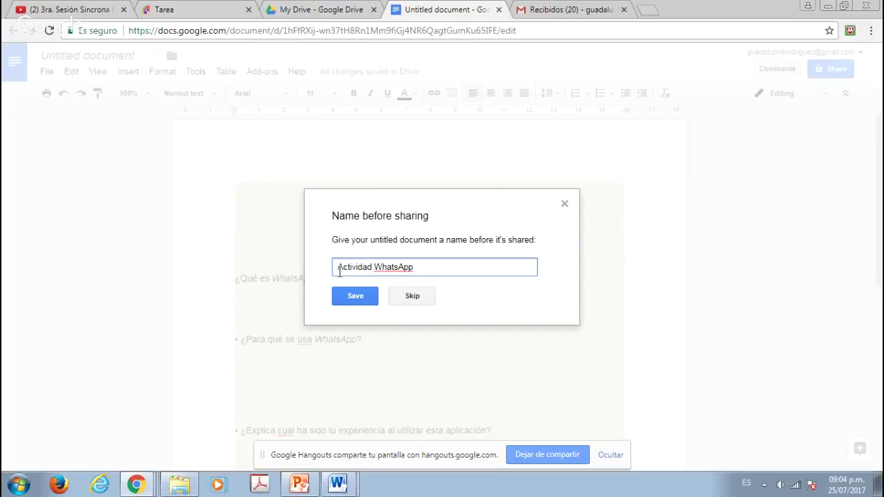
pyautogui.write('  Integradora')
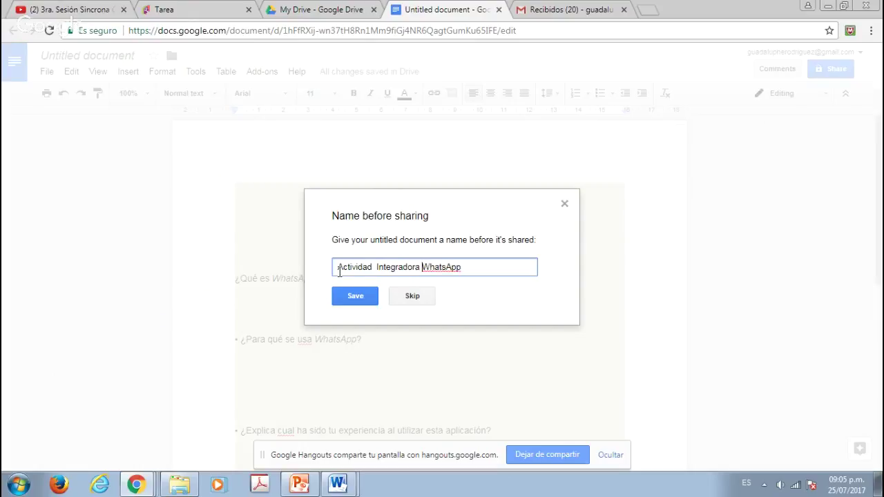
pyautogui.click(366, 297)
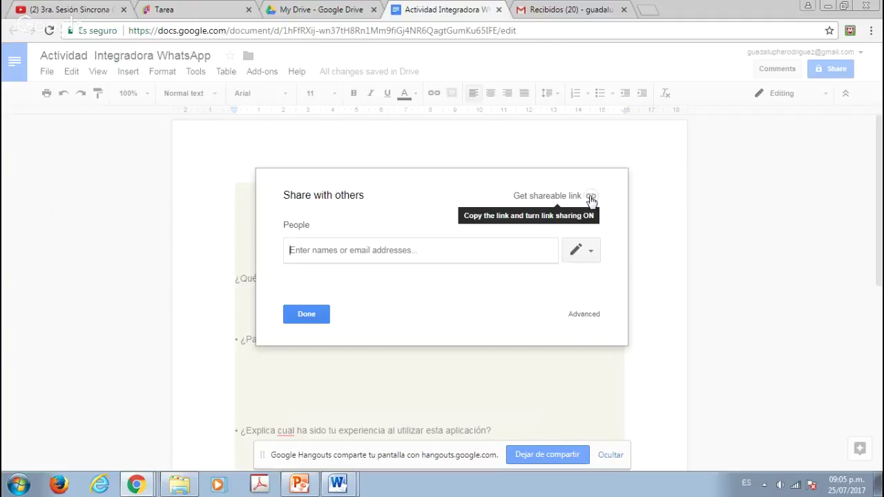
# - Turn on link sharing, copy the view-only link, and close the sharing dialog
pyautogui.click(592, 198)
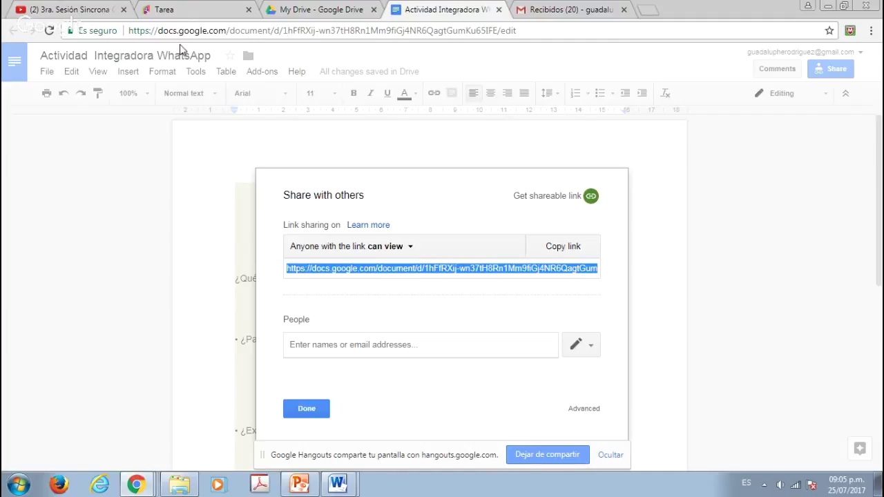
pyautogui.click(306, 411)
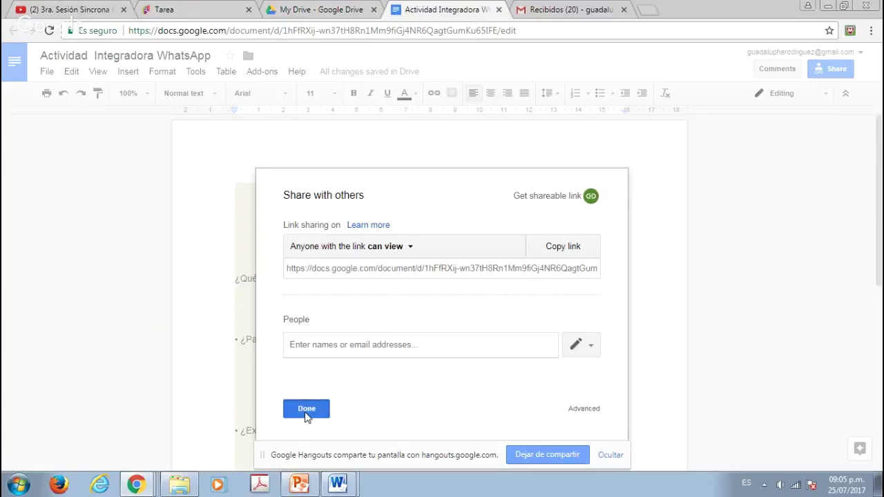
pyautogui.scroll(-1, 365, 272)
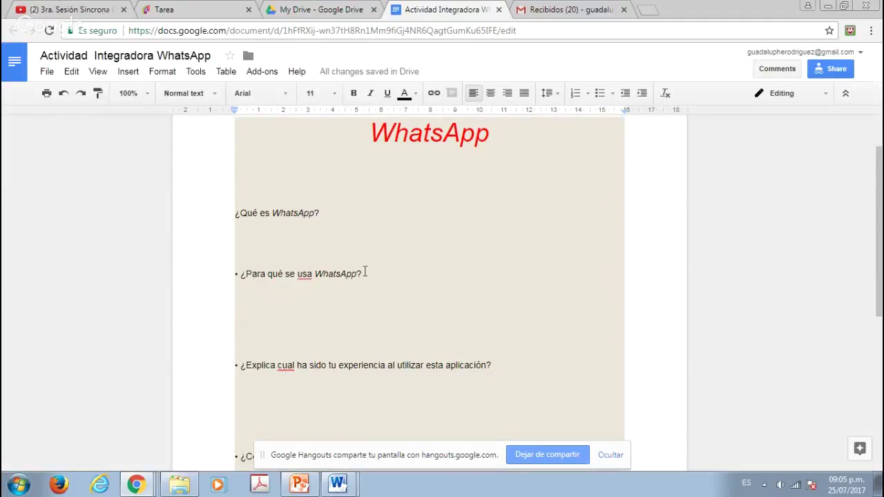
pyautogui.scroll(-1, 365, 272)
# - Reopen the sharing settings, copy the shareable link again, and close the questionnaire's tab
pyautogui.click(834, 69)
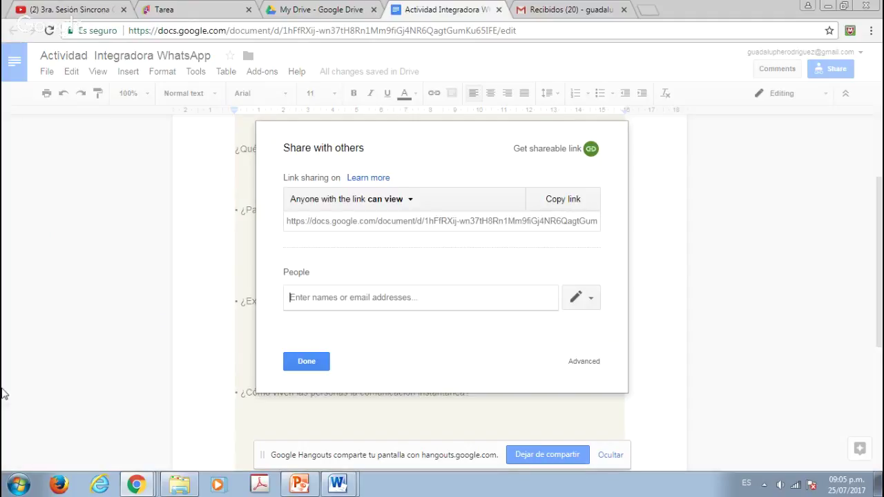
pyautogui.click(314, 365)
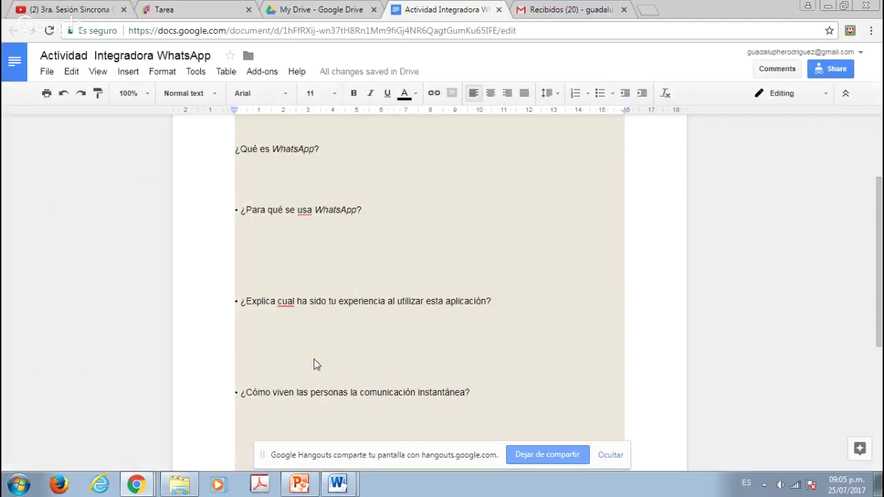
pyautogui.click(823, 73)
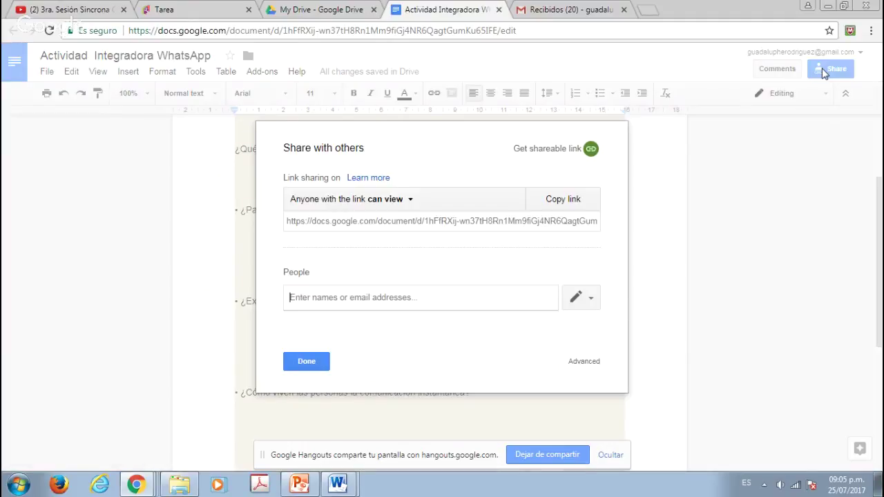
pyautogui.click(307, 361)
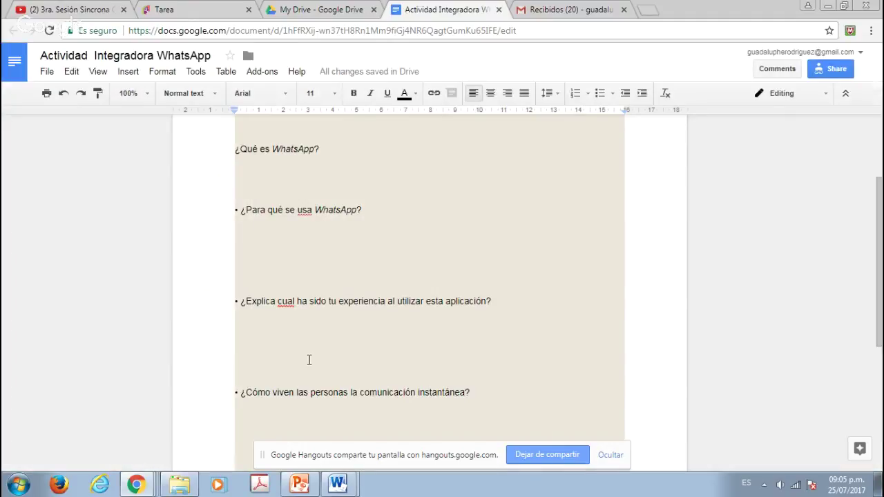
pyautogui.click(823, 72)
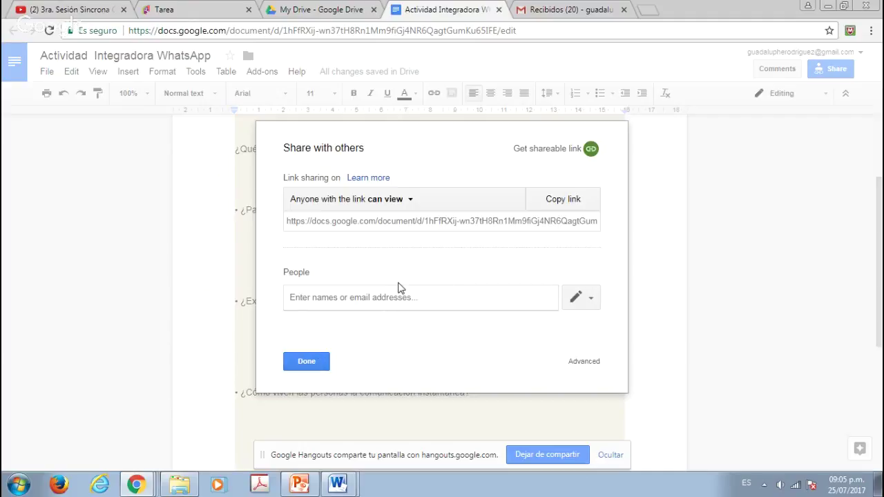
pyautogui.click(554, 202)
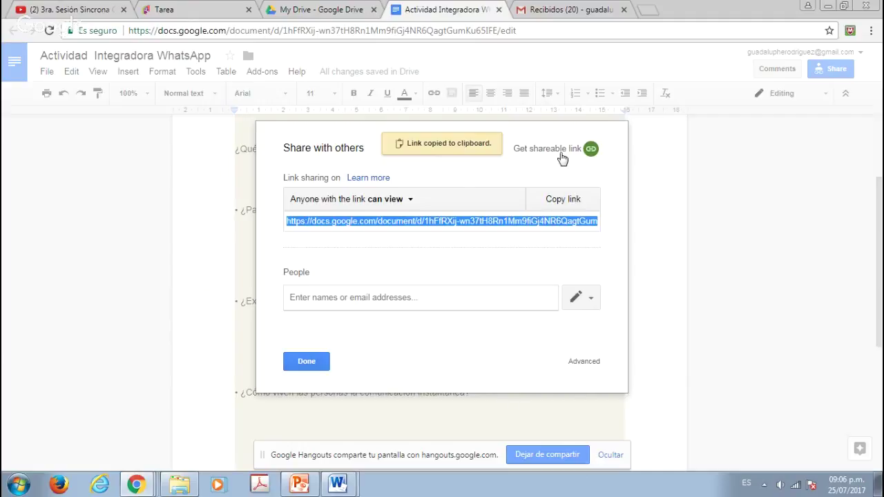
pyautogui.click(304, 364)
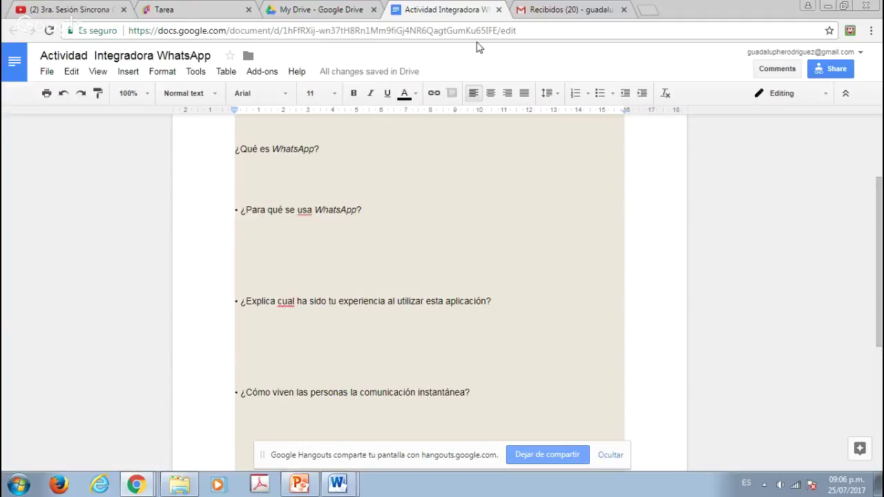
pyautogui.scroll(2, 428, 289)
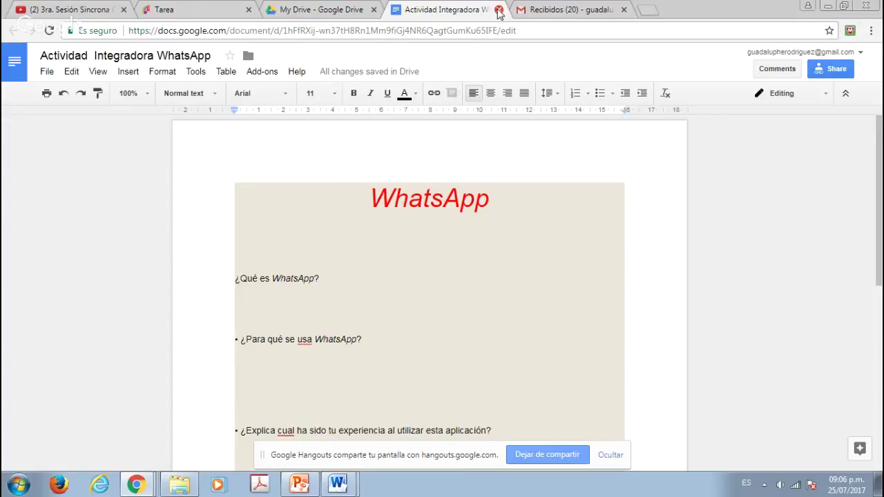
pyautogui.click(499, 10)
# - Paste the questionnaire link as plain text below the Google Drive line, turning it into a hyperlink
pyautogui.moveTo(337, 484)
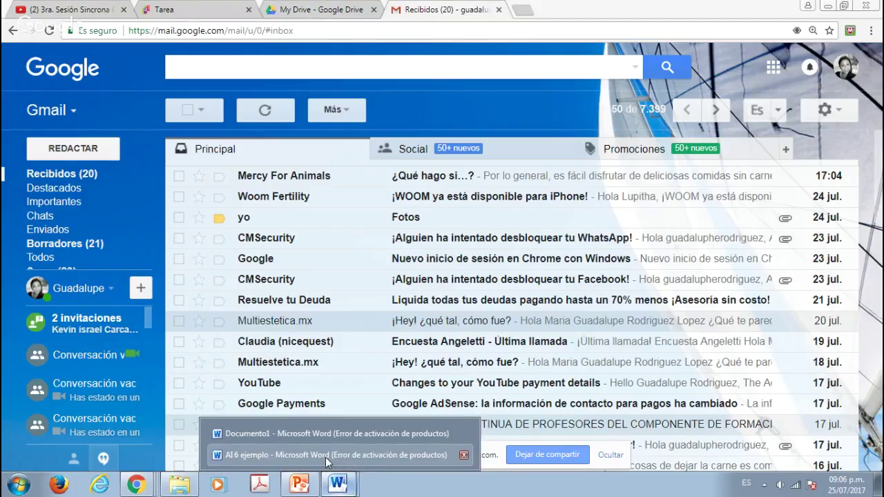
pyautogui.click(325, 455)
pyautogui.scroll(-1, 598, 302)
pyautogui.click(597, 302)
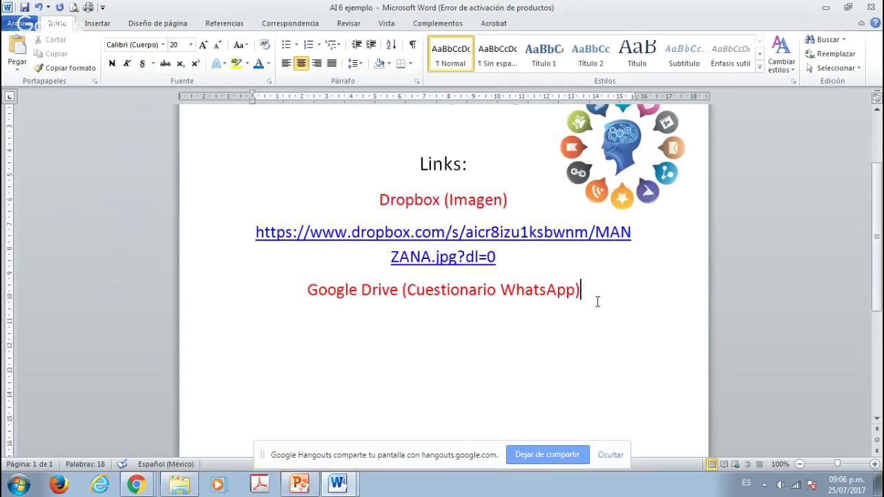
pyautogui.press('Return')
pyautogui.rightClick(398, 362)
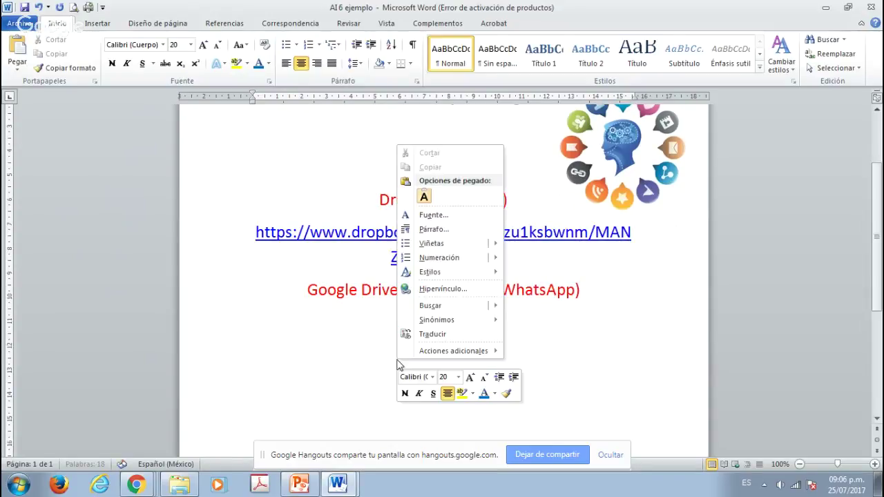
pyautogui.click(427, 198)
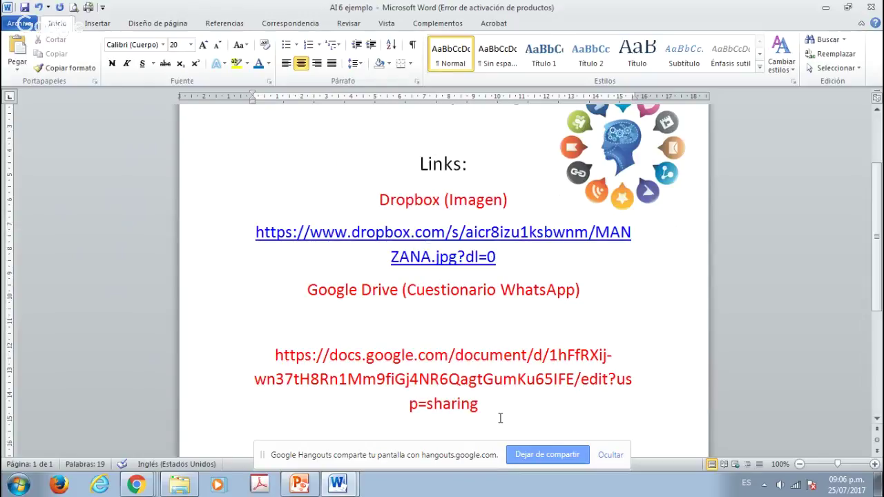
pyautogui.press('Return')
# - Remove the blank line above the Google Docs link and select the whole link
pyautogui.click(273, 356)
pyautogui.press('BackSpace')
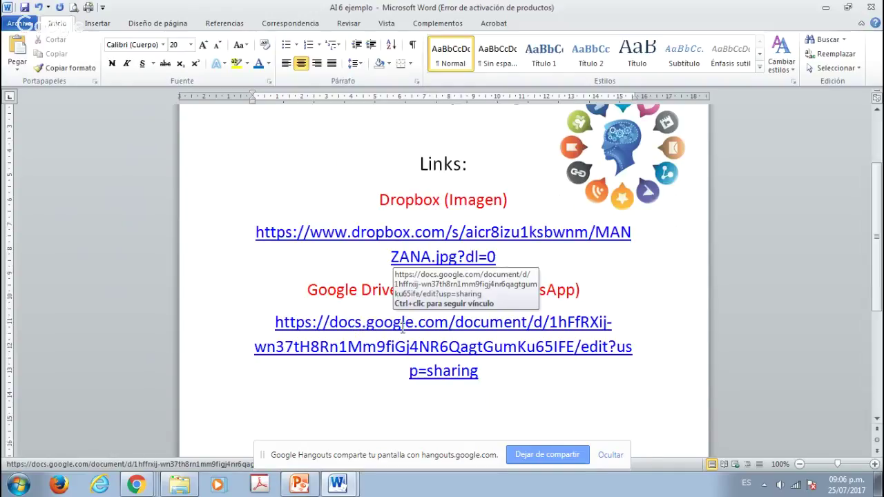
pyautogui.click(521, 384)
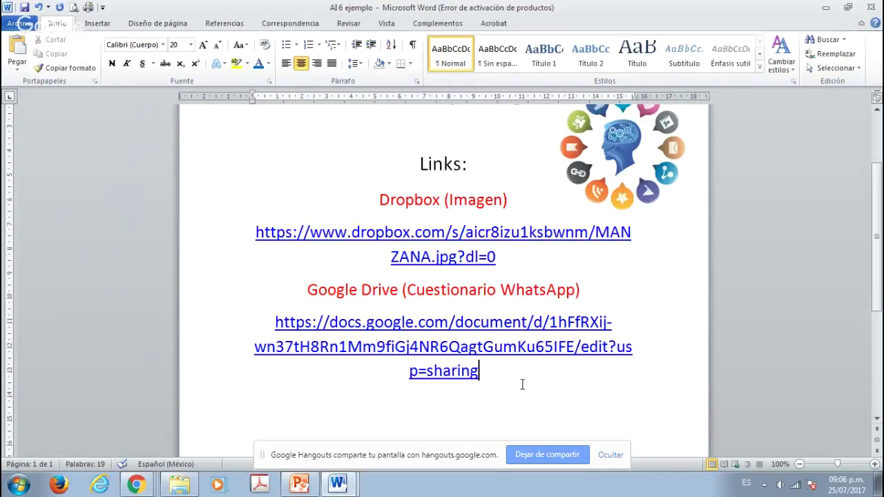
pyautogui.moveTo(483, 376); pyautogui.dragTo(271, 333)
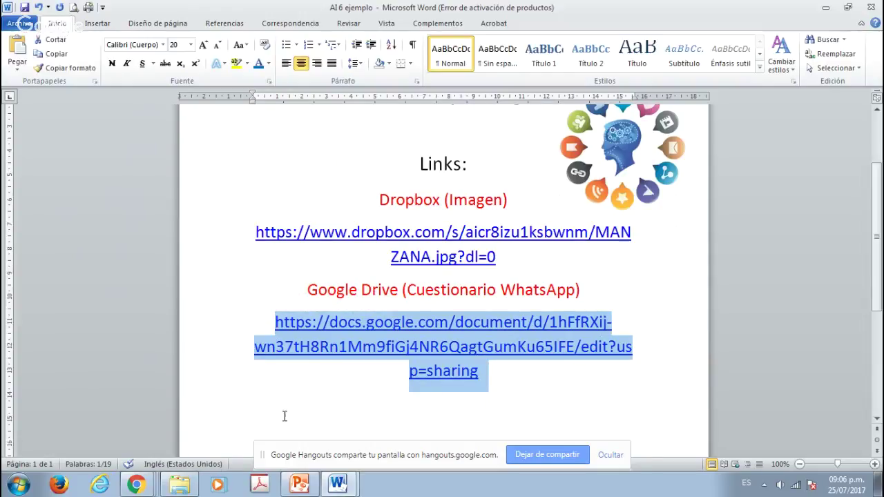
pyautogui.click(154, 489)
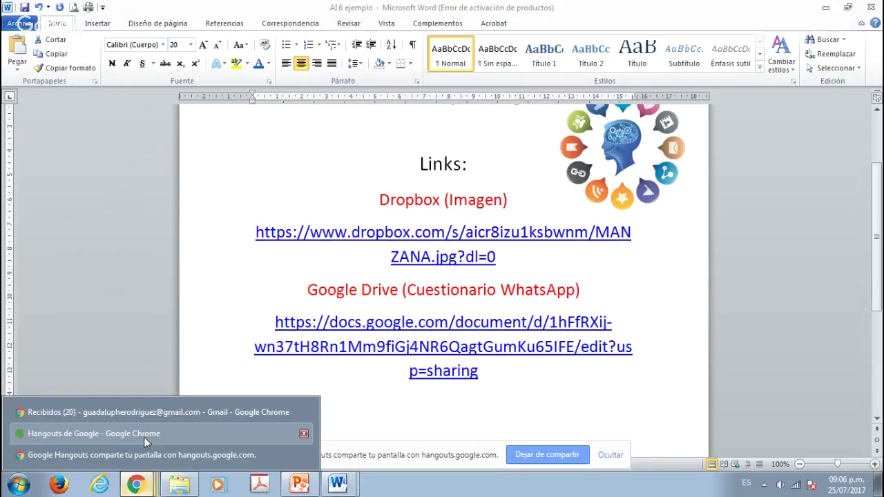
# - Load the copied questionnaire link in a new Chrome tab to confirm it opens the WhatsApp document
pyautogui.click(147, 432)
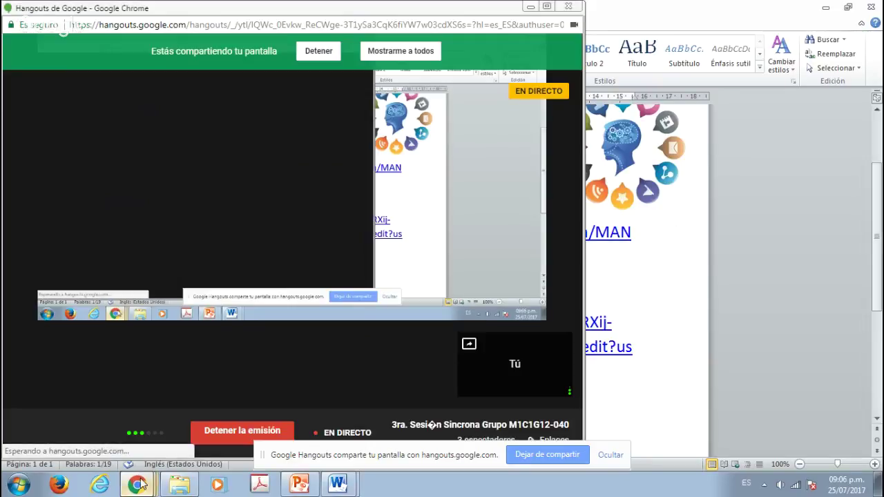
pyautogui.moveTo(140, 483)
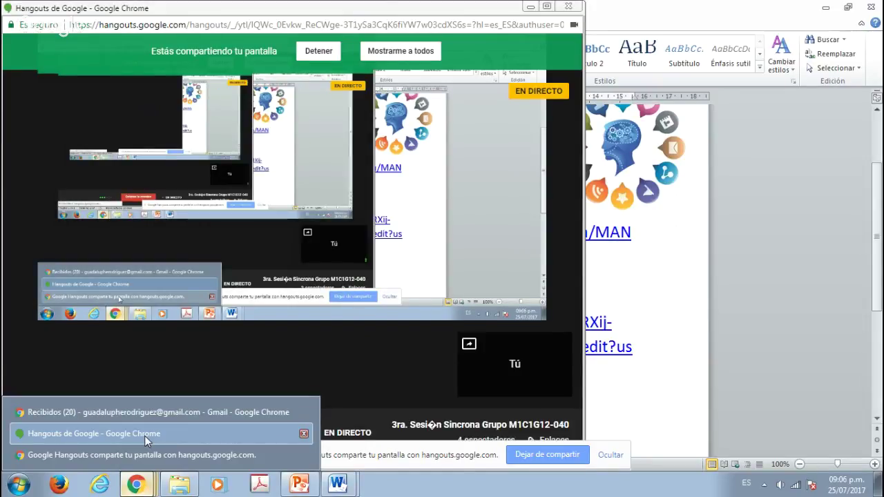
pyautogui.click(138, 412)
pyautogui.click(529, 14)
pyautogui.hotkey('ctrl', 'v')
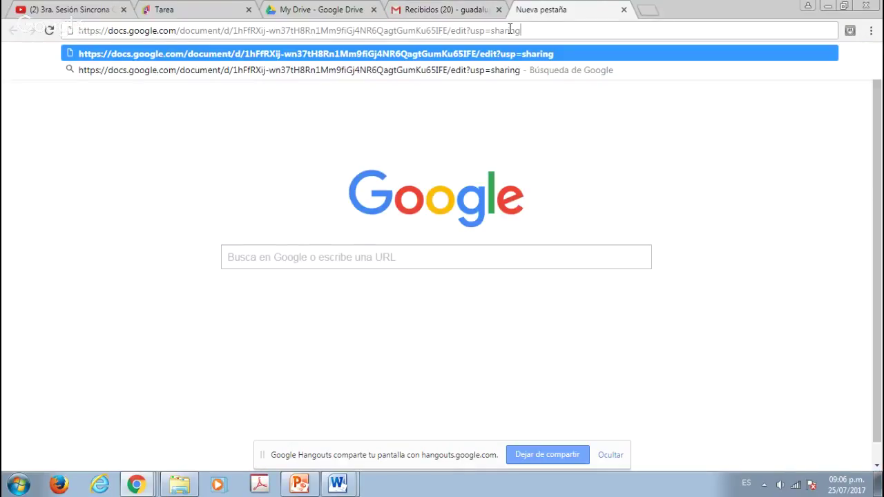
pyautogui.press('Return')
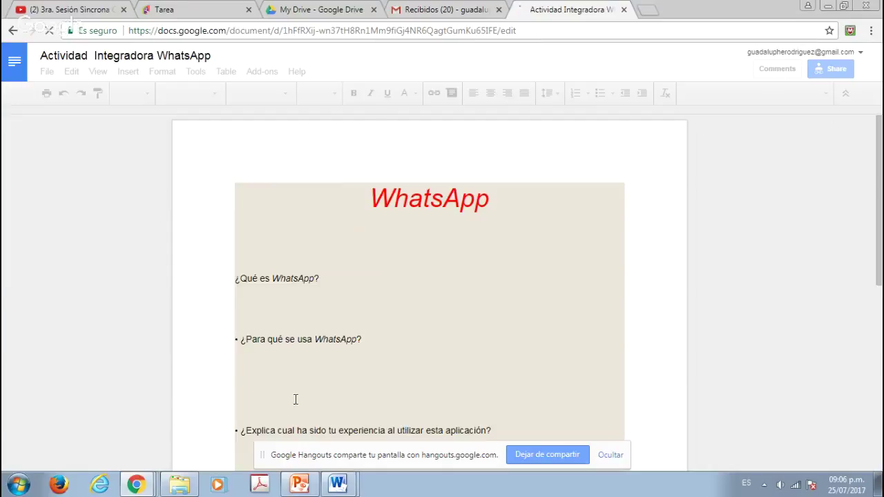
pyautogui.moveTo(524, 30); pyautogui.dragTo(112, 45)
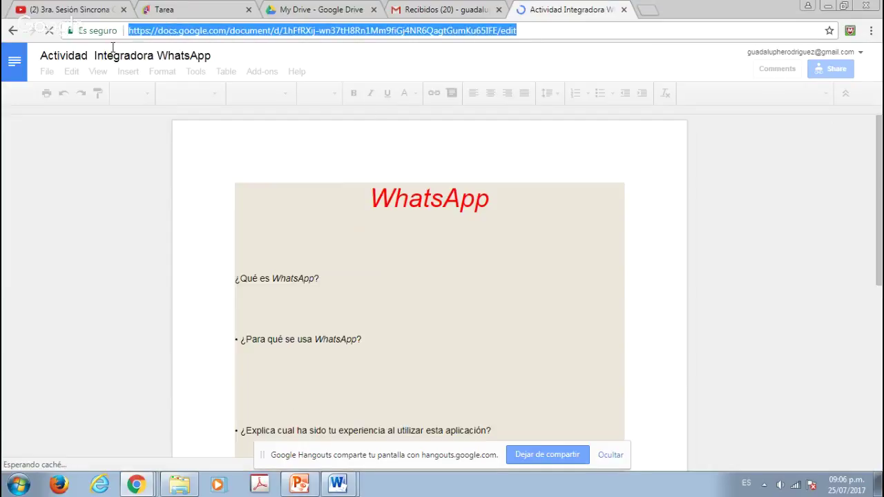
pyautogui.scroll(-2, 187, 280)
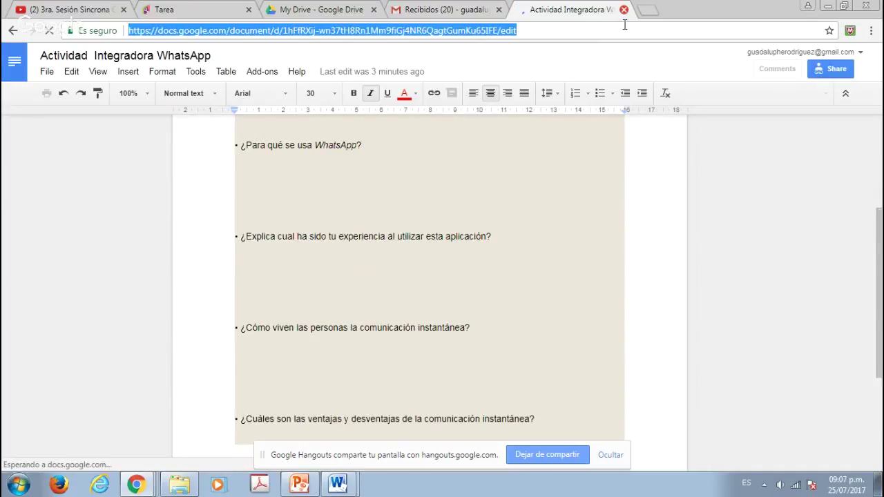
pyautogui.moveTo(337, 483)
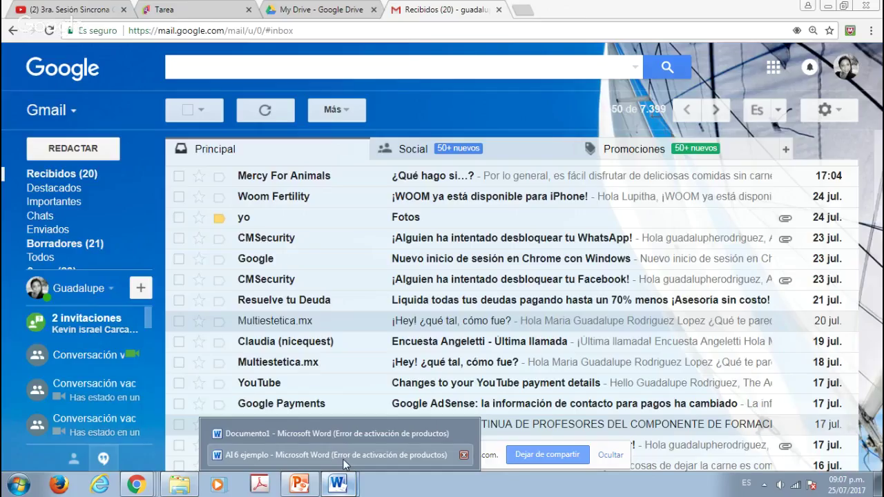
# - Paste the MANZANA.jpg Dropbox link into a new Chrome tab and load it
pyautogui.click(344, 458)
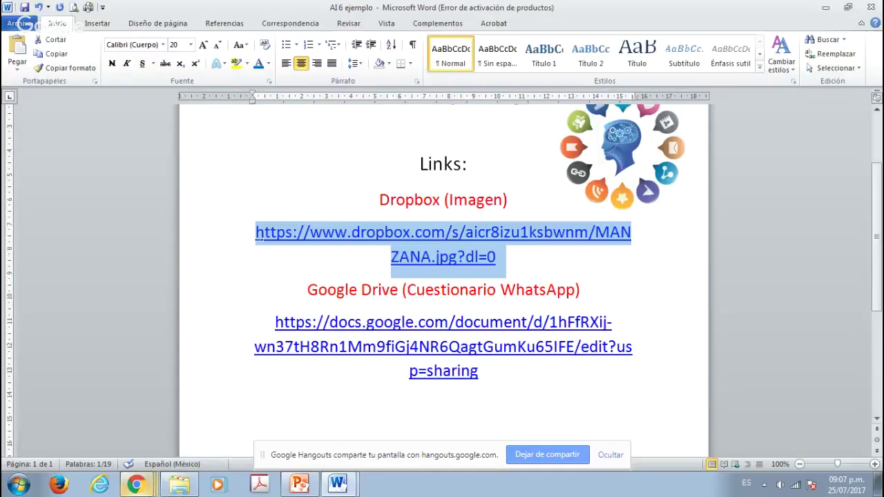
pyautogui.click(145, 487)
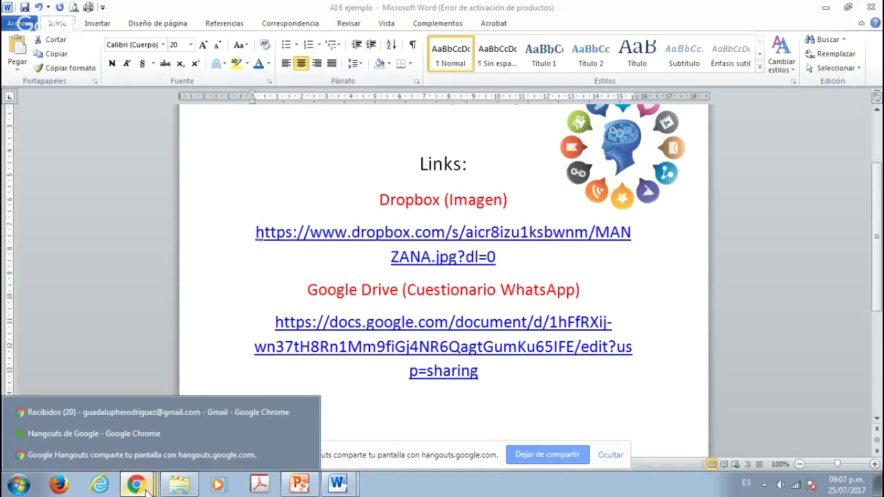
pyautogui.click(152, 413)
pyautogui.click(518, 9)
pyautogui.hotkey('ctrl', 'v')
pyautogui.press('Return')
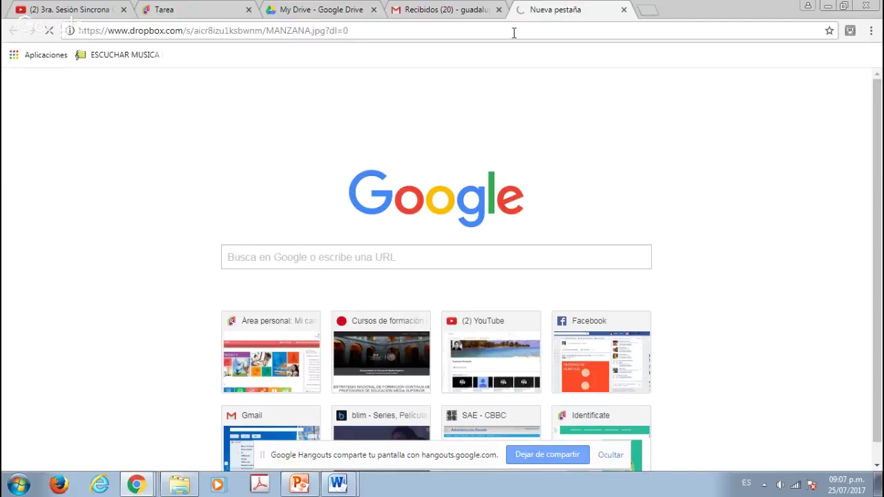